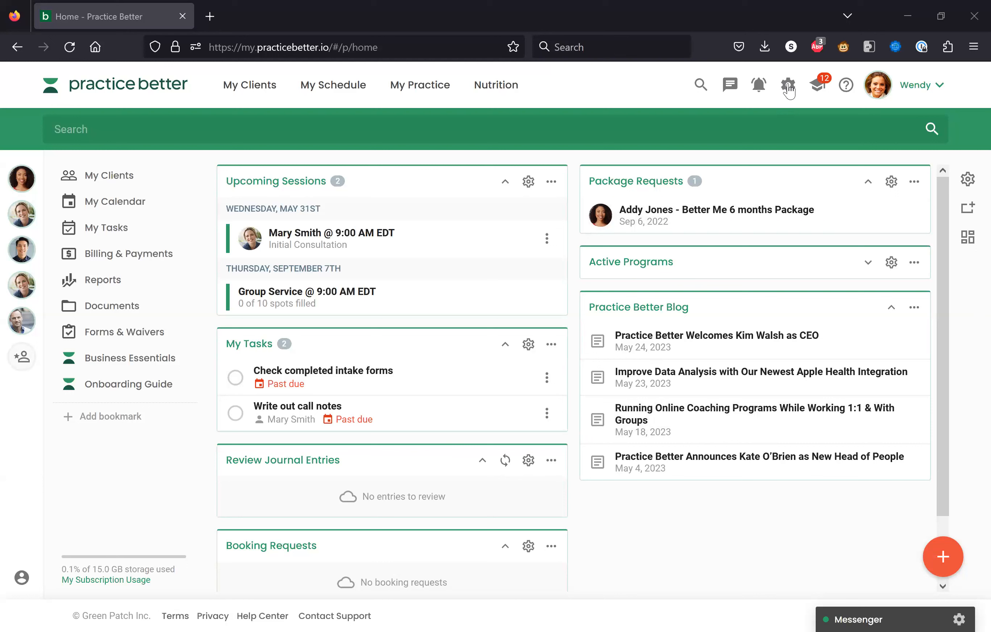
# Open the third-party integrations settings and review the available calendar, communication, payment and dispensary integrations
pyautogui.click(788, 86)
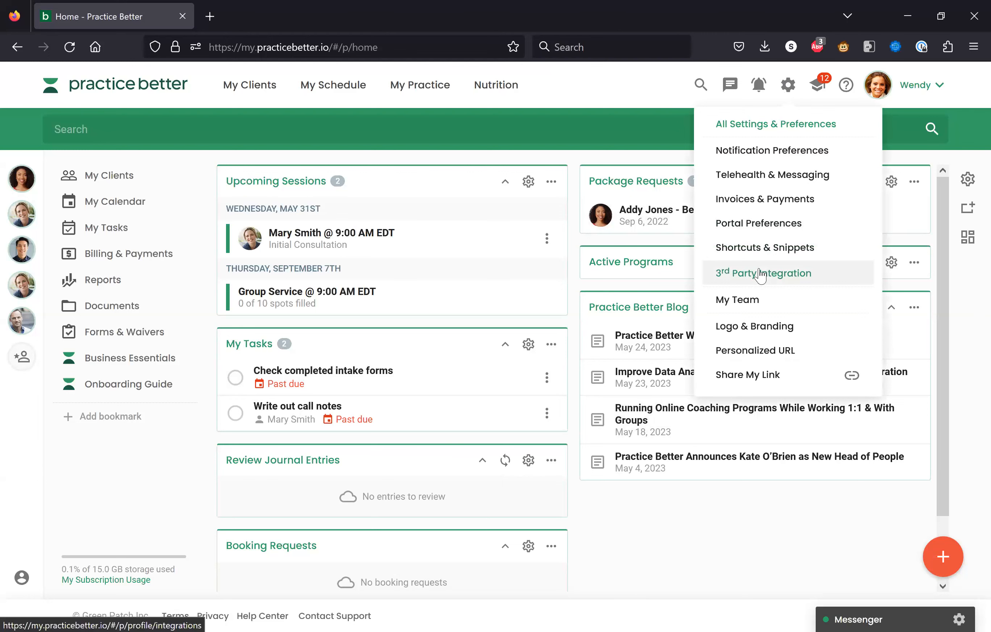
pyautogui.click(760, 275)
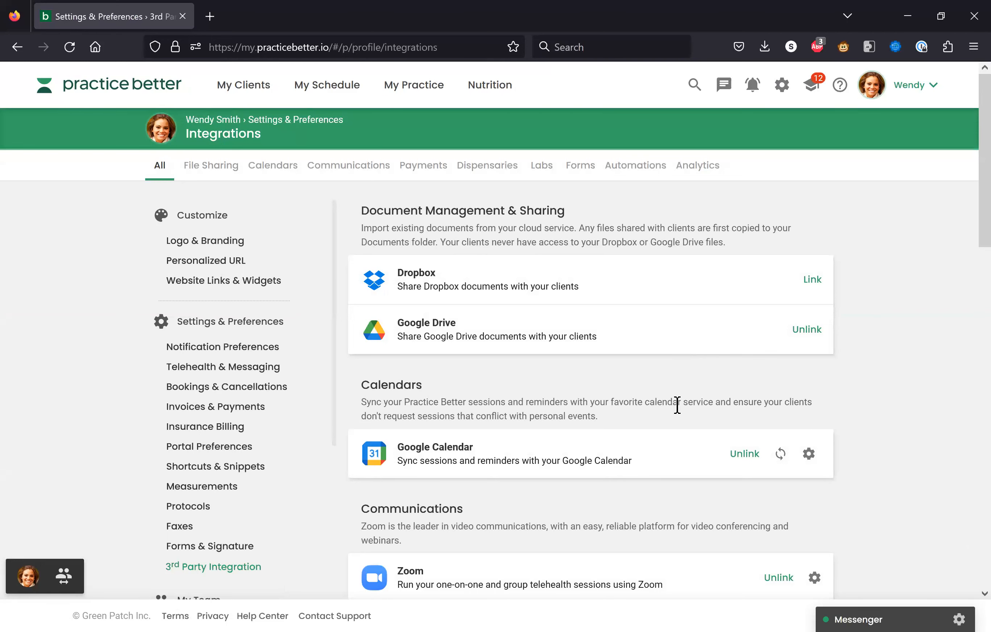
pyautogui.scroll(-5, 674, 431)
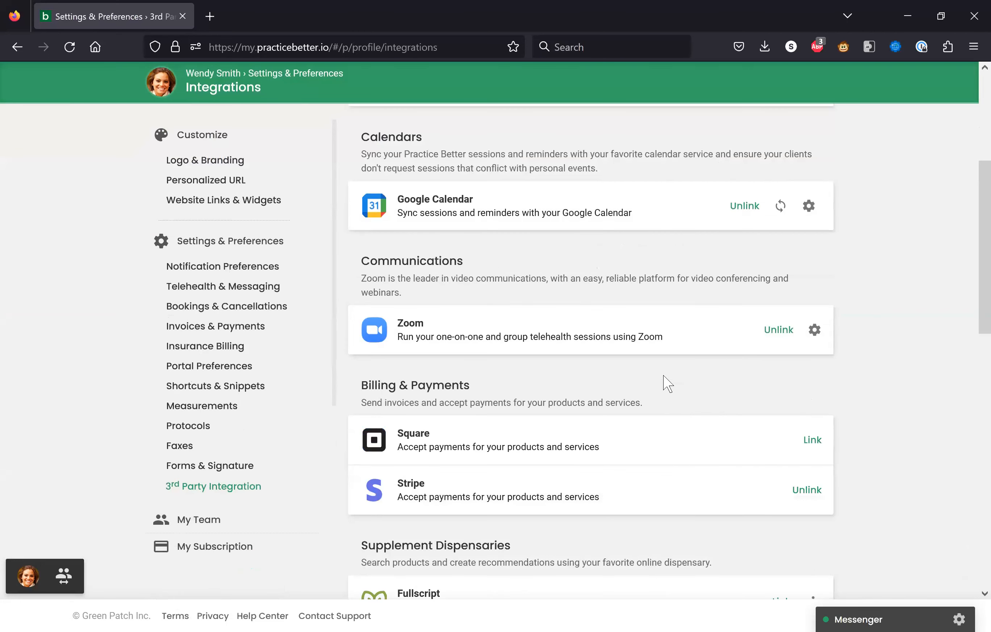
pyautogui.scroll(-3, 665, 381)
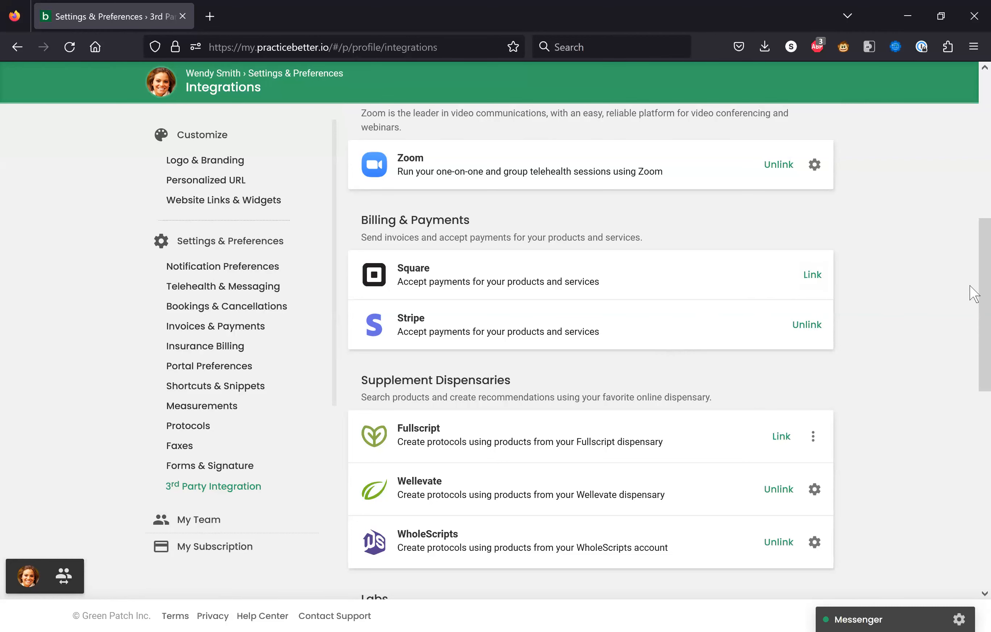
pyautogui.scroll(8, 974, 180)
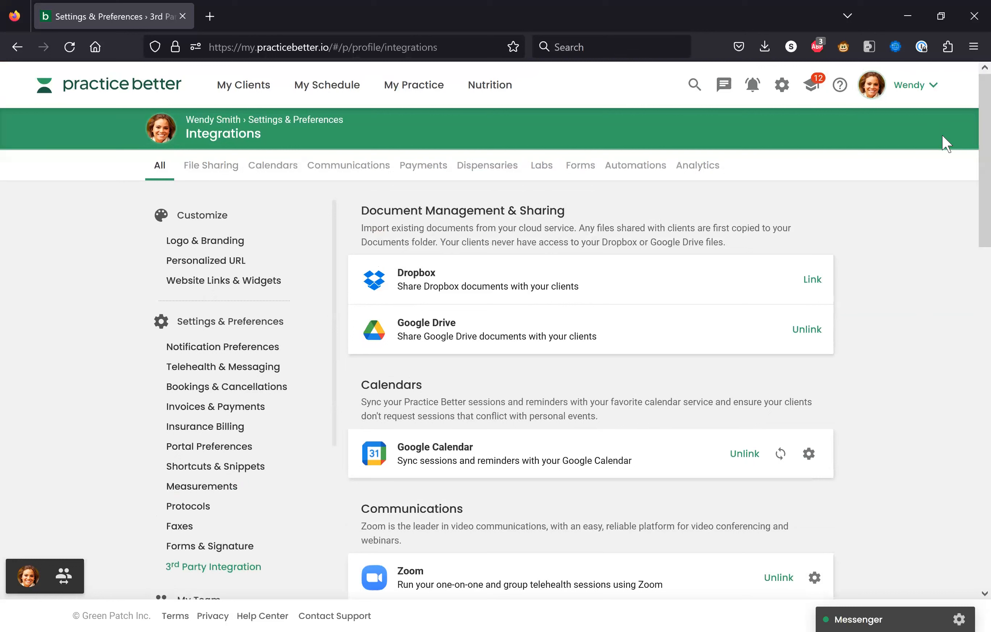
# In the Invoices & Payments settings, set the default tax to HST at 13 percent
pyautogui.click(780, 90)
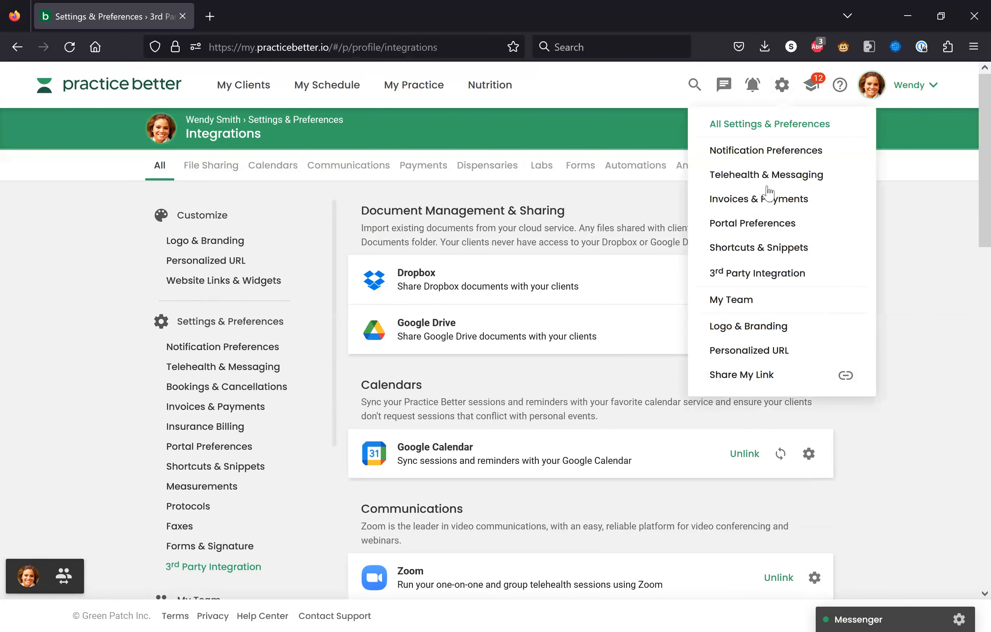
pyautogui.click(763, 206)
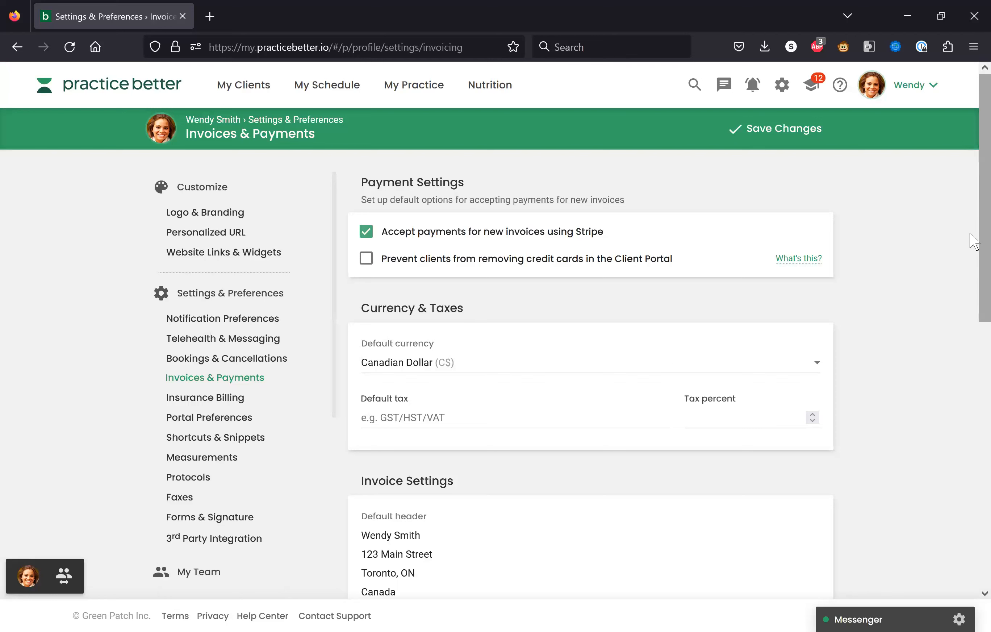
pyautogui.scroll(-2, 973, 237)
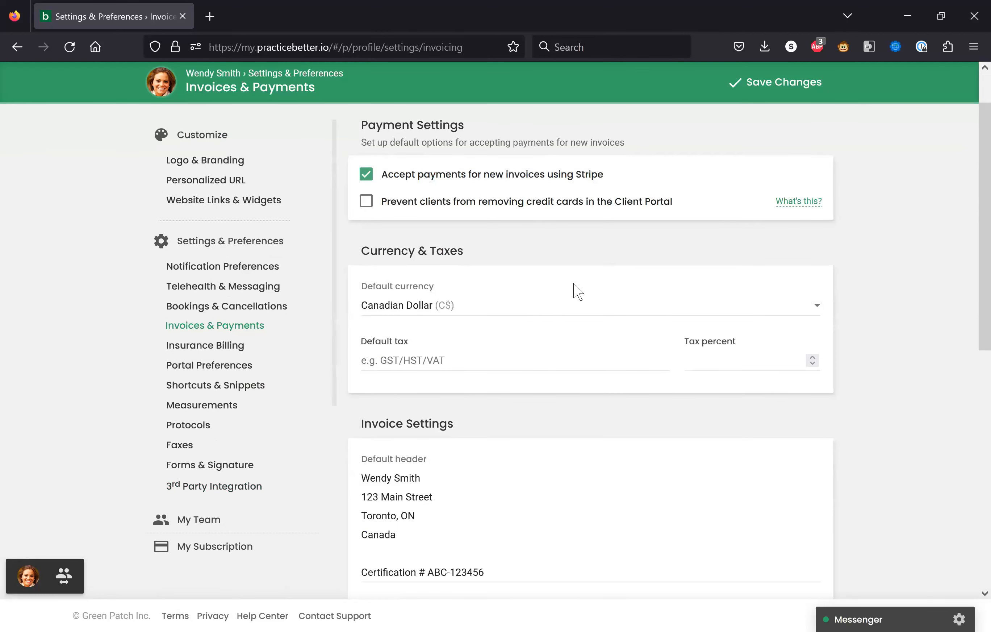
pyautogui.click(436, 356)
pyautogui.write('HST')
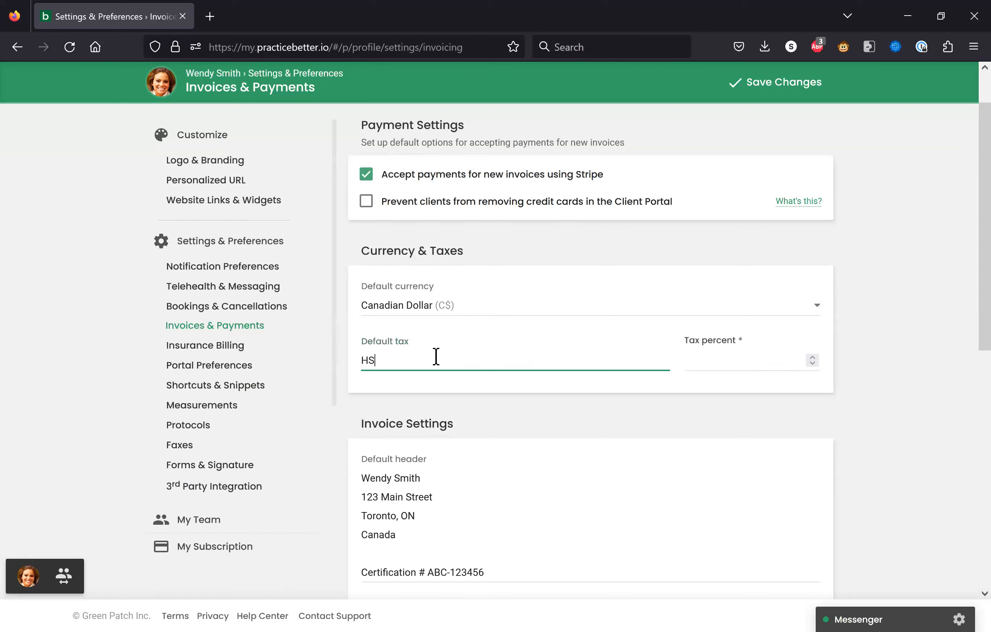
pyautogui.click(715, 361)
pyautogui.write('13')
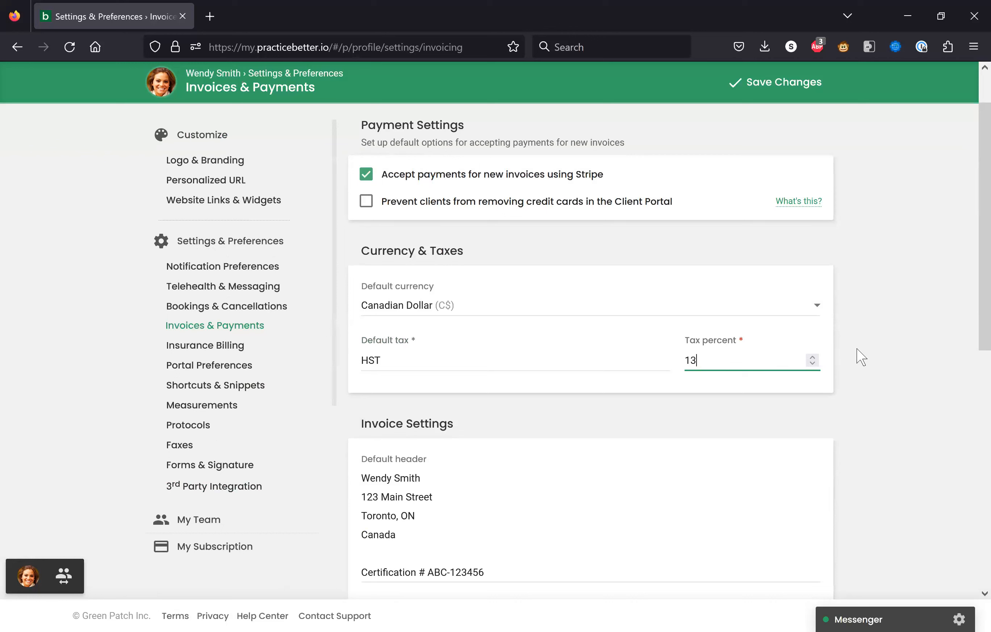
# Review the invoice header, footer and managed billing options, and save the Invoices & Payments changes
pyautogui.scroll(-1, 970, 266)
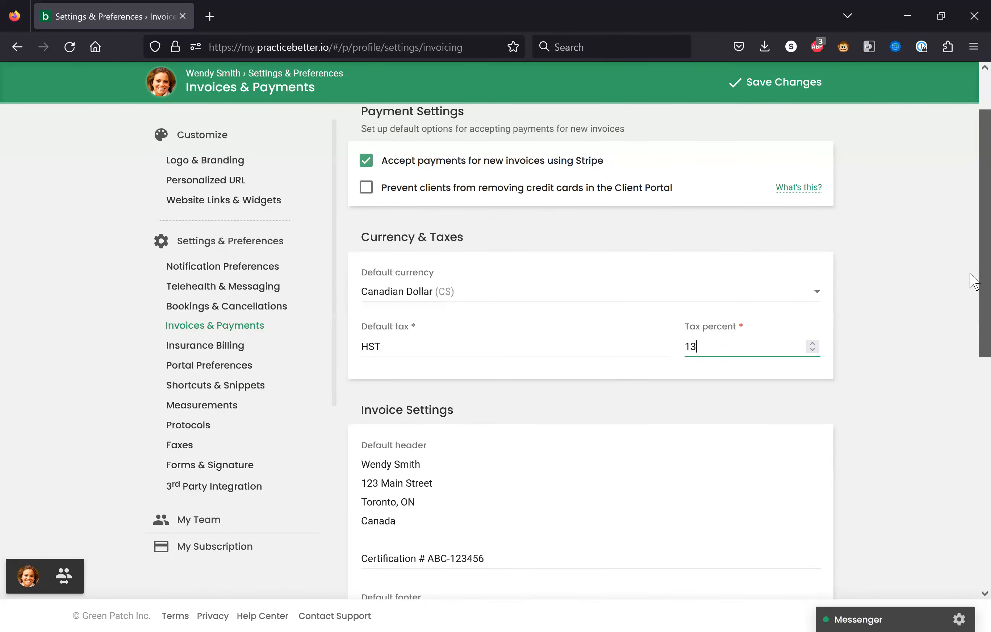
pyautogui.scroll(-5, 973, 316)
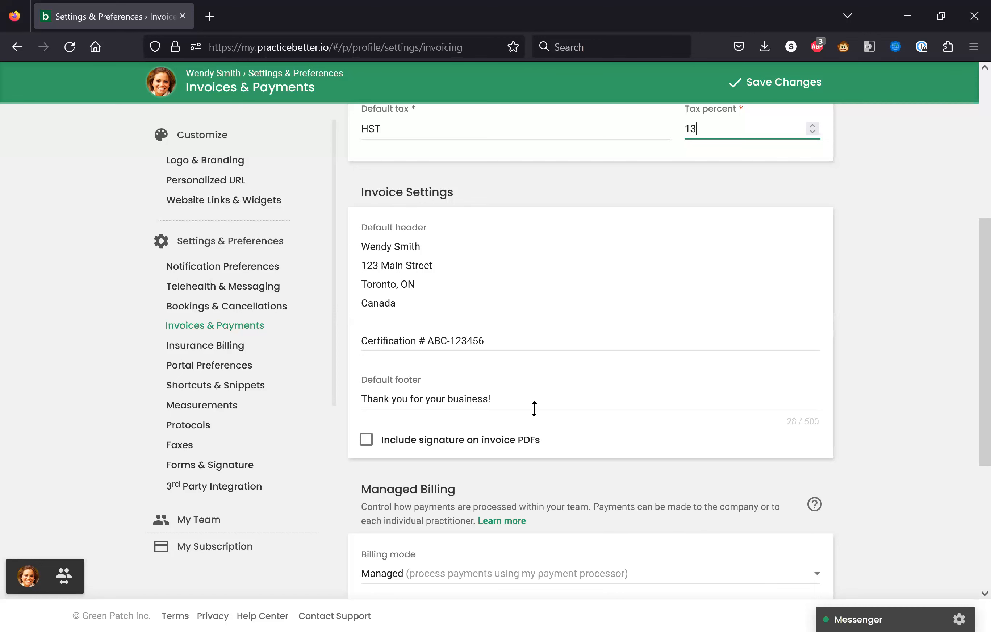
pyautogui.scroll(-4, 534, 407)
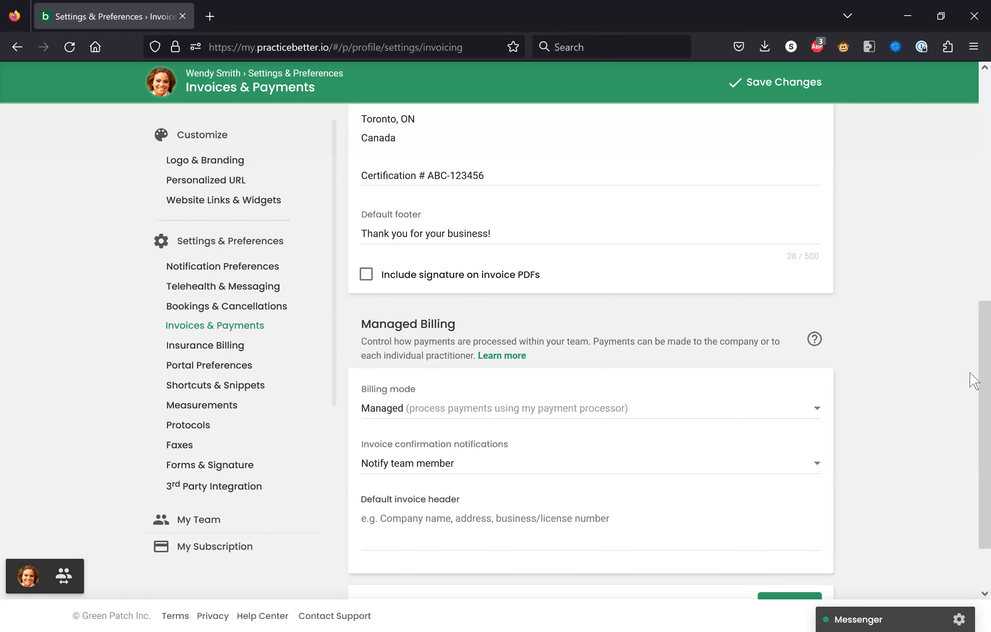
pyautogui.moveTo(979, 377); pyautogui.dragTo(827, 95)
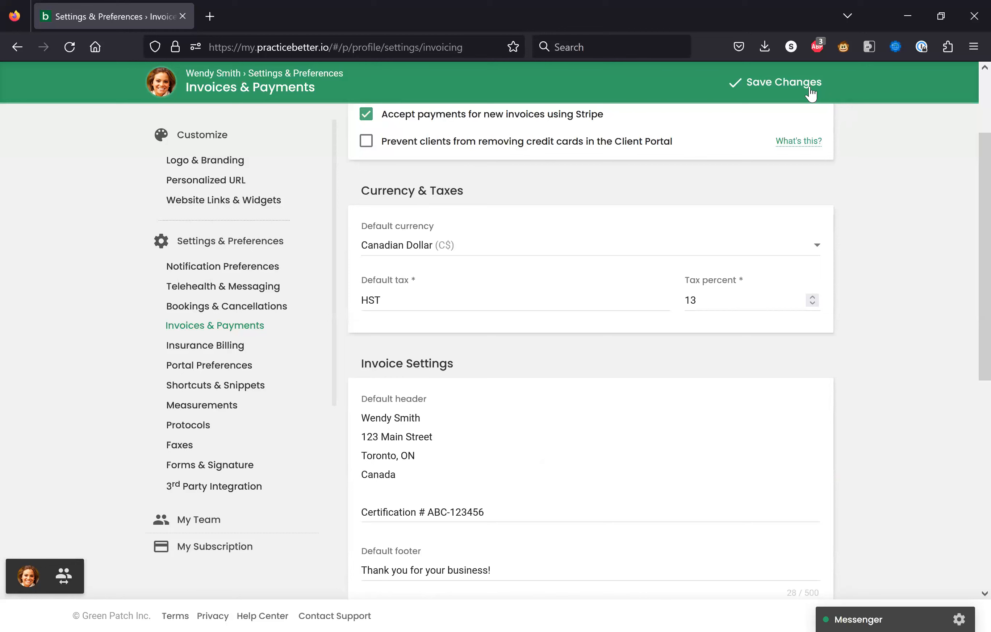
pyautogui.click(781, 87)
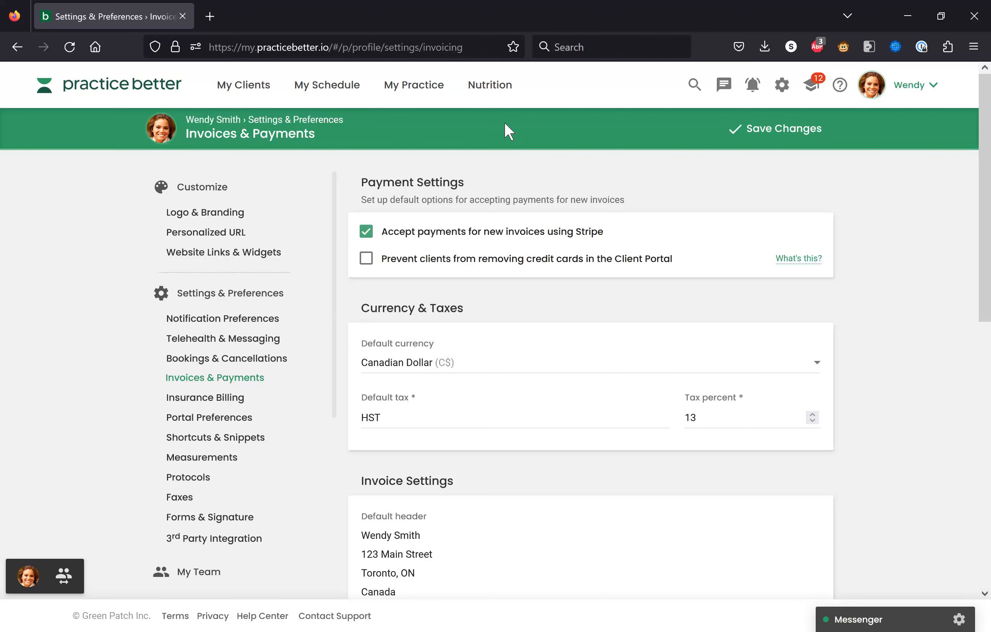
# Open the coupons in Billing & Payments and start a new coupon for the account owner
pyautogui.click(415, 92)
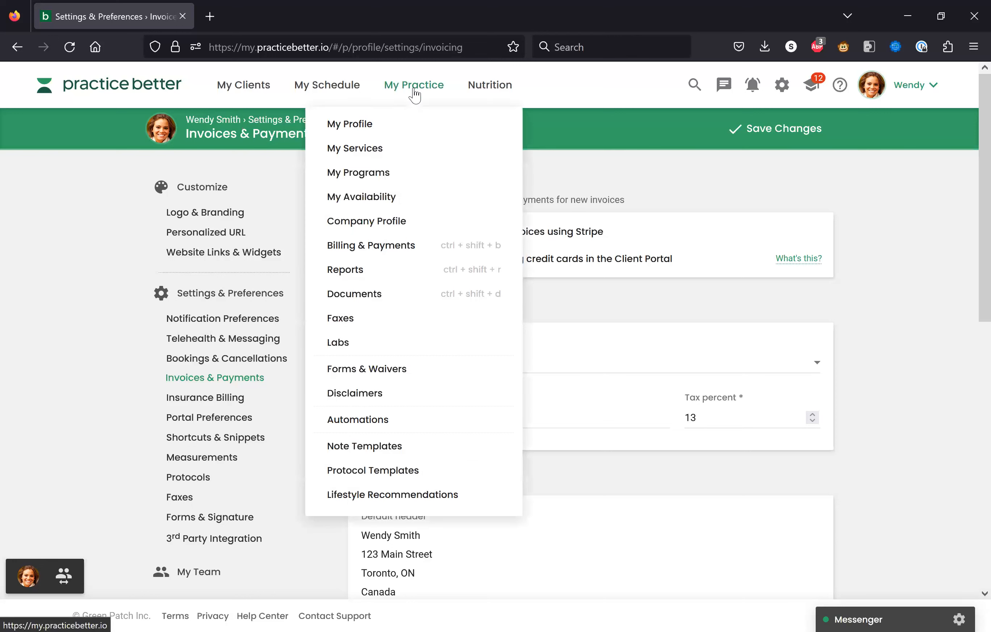
pyautogui.click(400, 248)
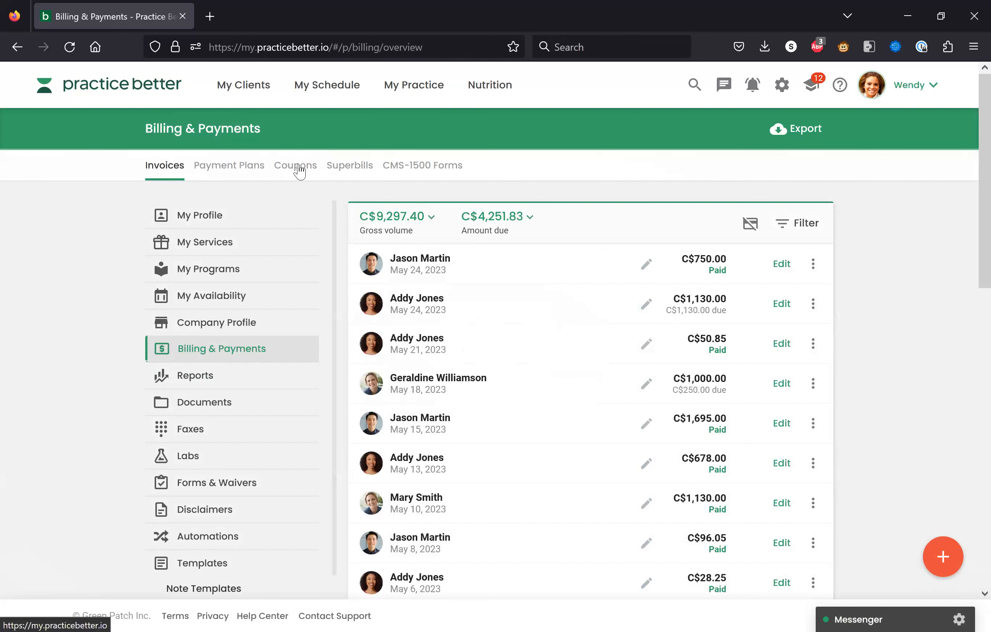
pyautogui.click(300, 170)
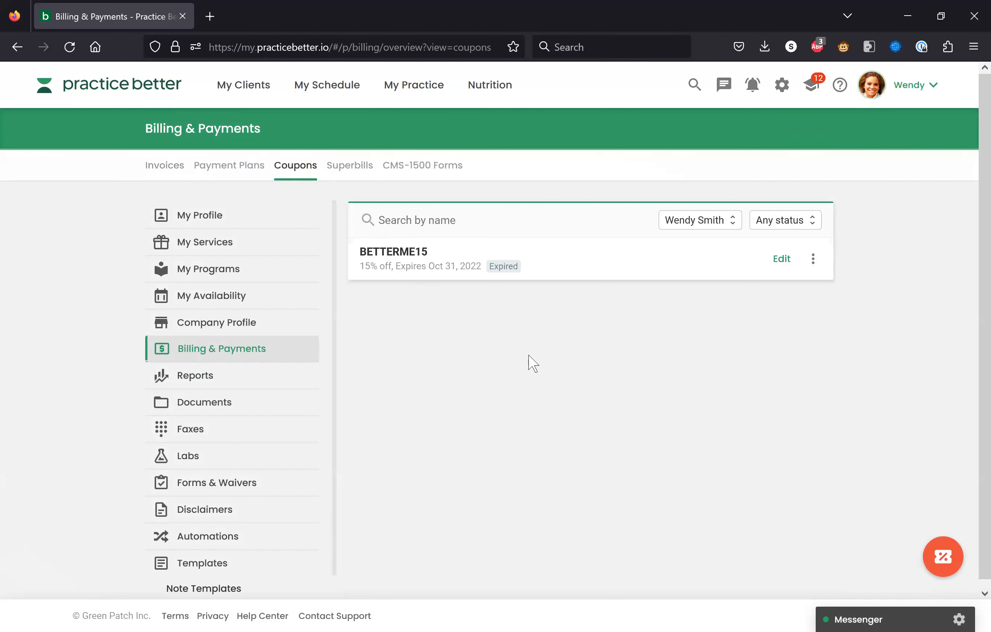
pyautogui.click(943, 560)
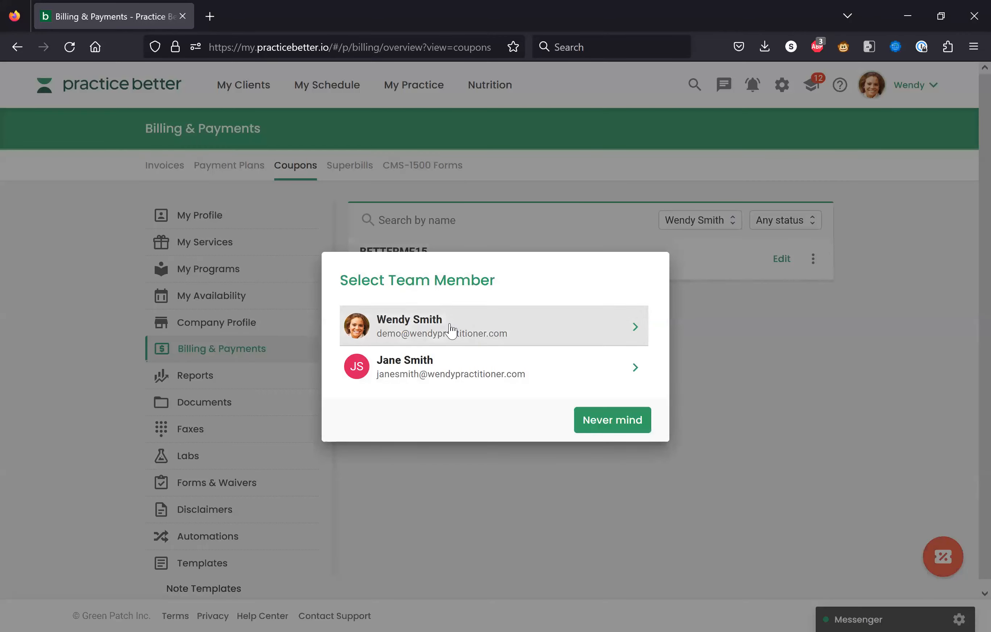
pyautogui.click(450, 331)
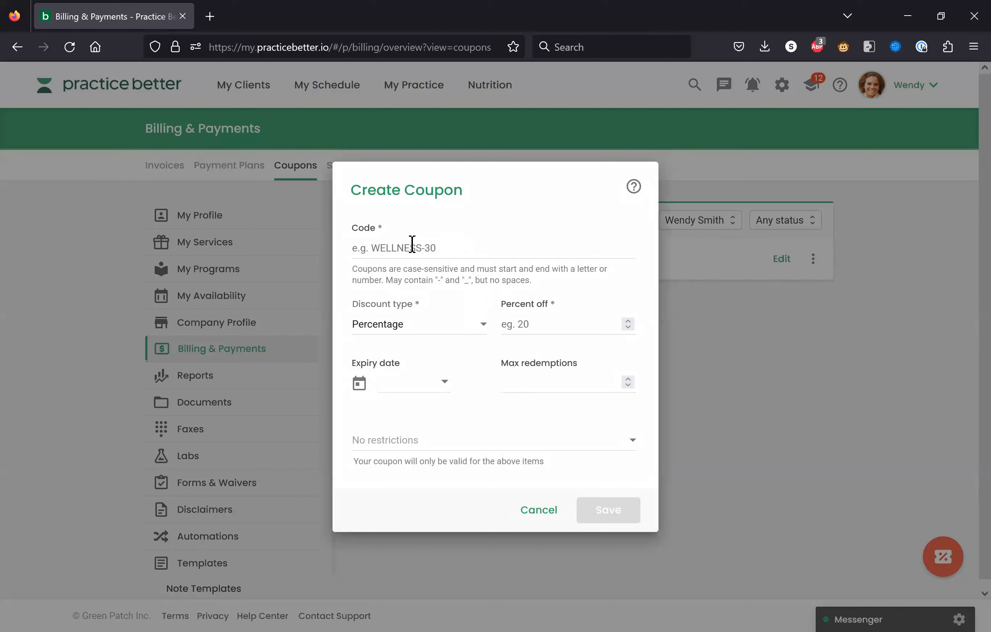
# Give the coupon the code HEALTH25 and a Percentage discount of 25 percent off
pyautogui.click(411, 246)
pyautogui.write('HEALTH25')
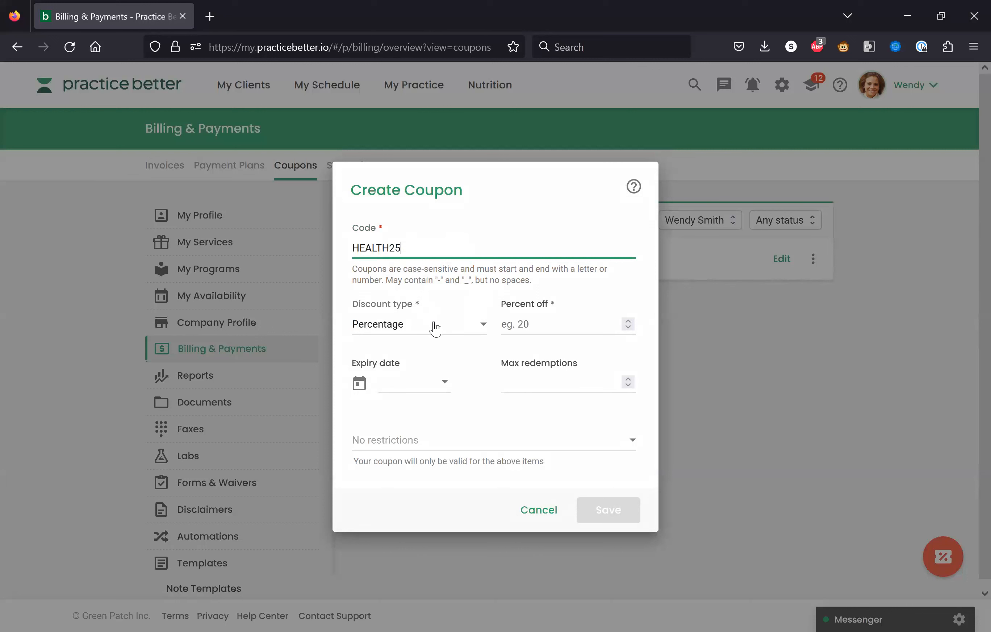
pyautogui.click(435, 325)
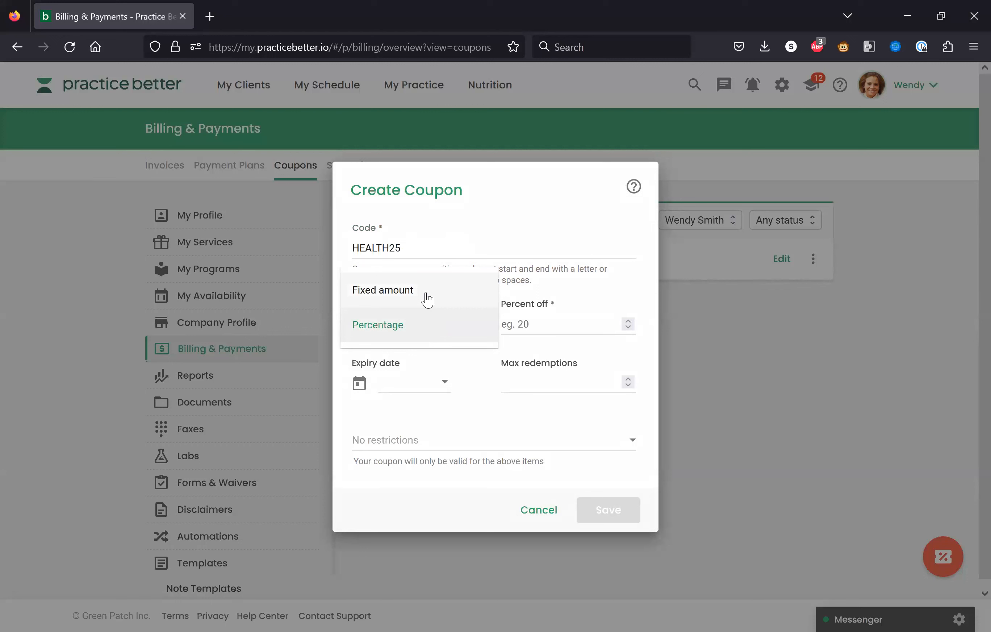
pyautogui.click(416, 325)
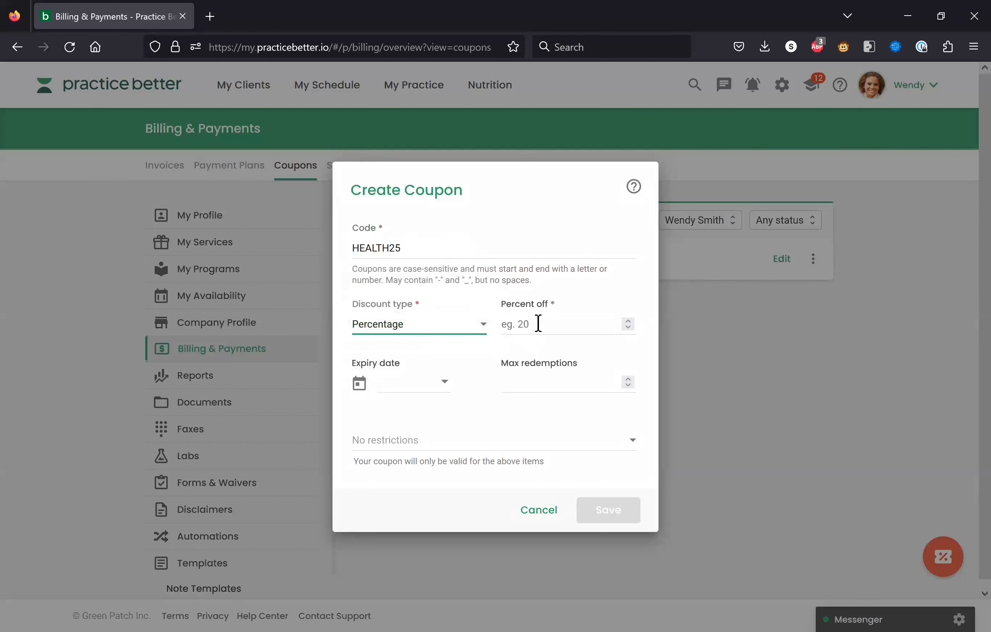
pyautogui.click(538, 324)
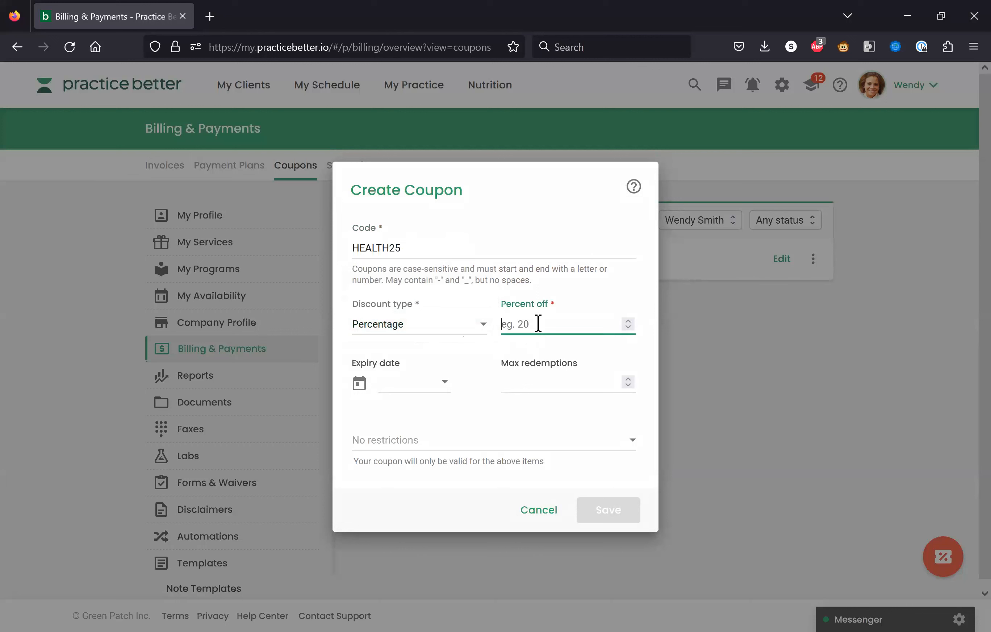
pyautogui.write('25')
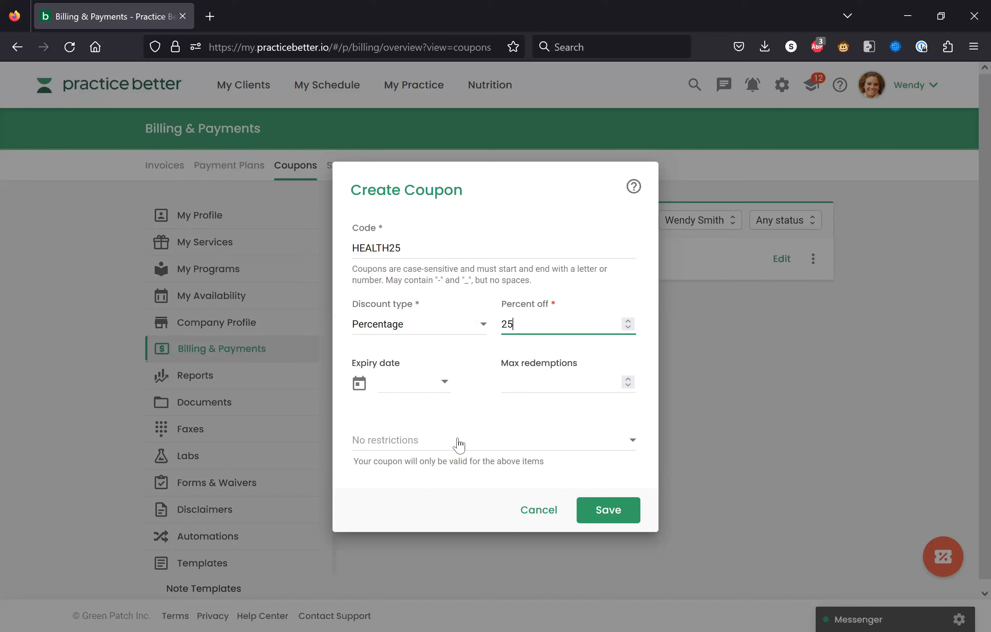
# Limit the coupon to the 6 Month Package and save it
pyautogui.click(458, 445)
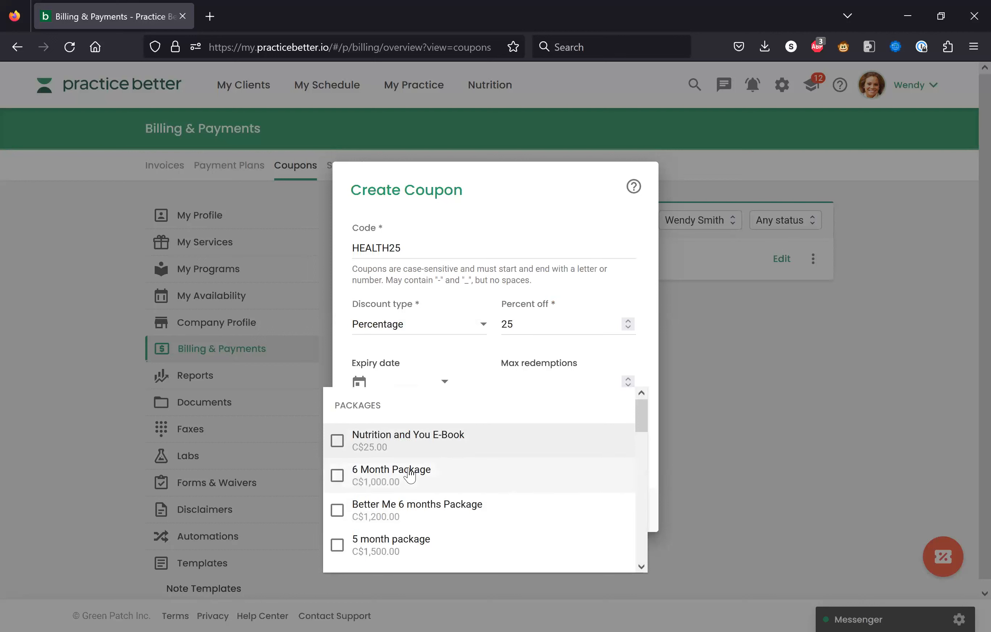
pyautogui.click(410, 475)
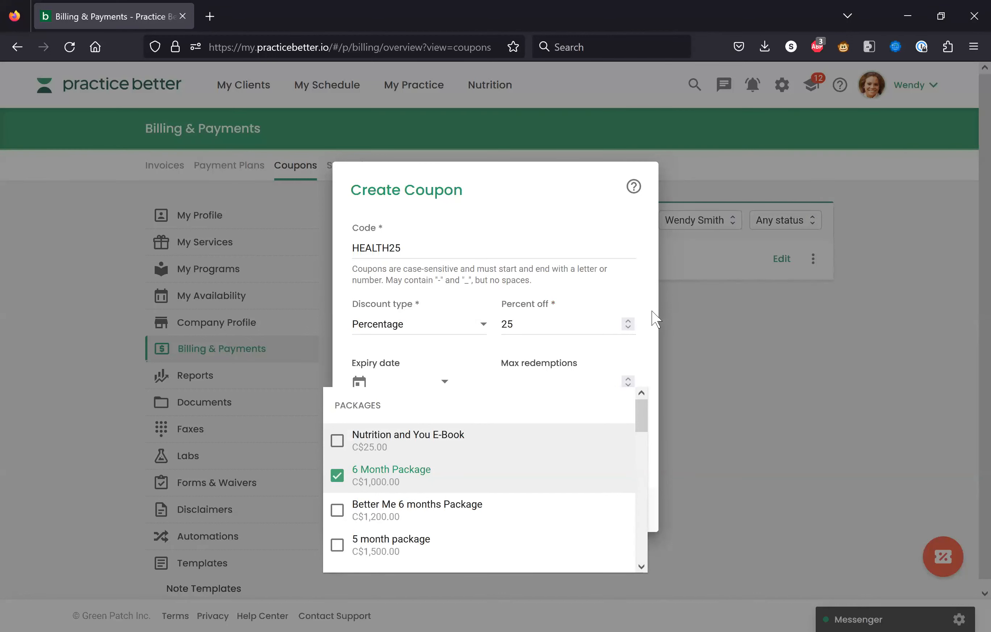
pyautogui.click(653, 313)
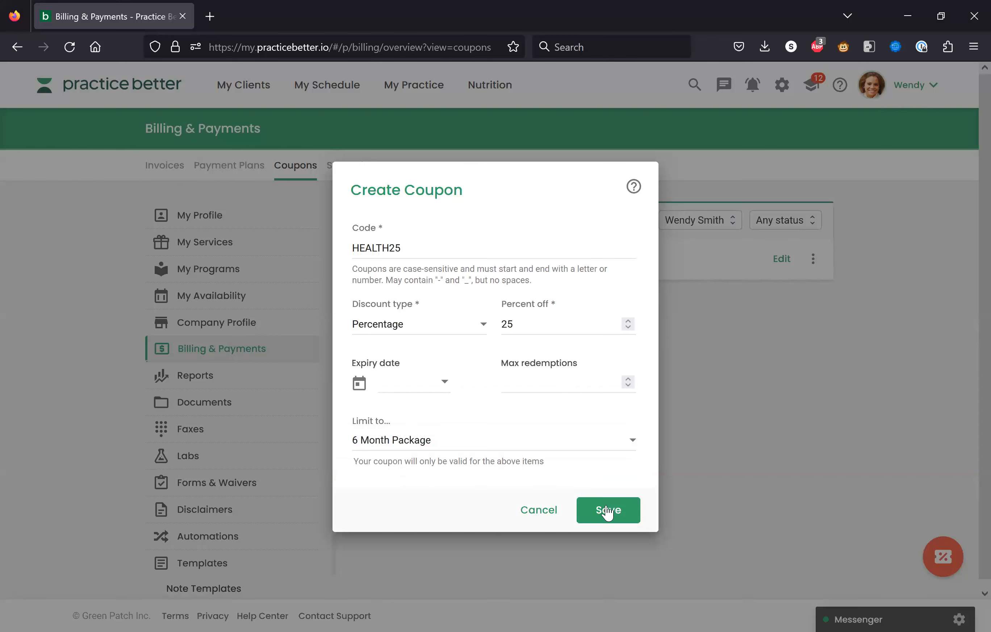
pyautogui.click(608, 511)
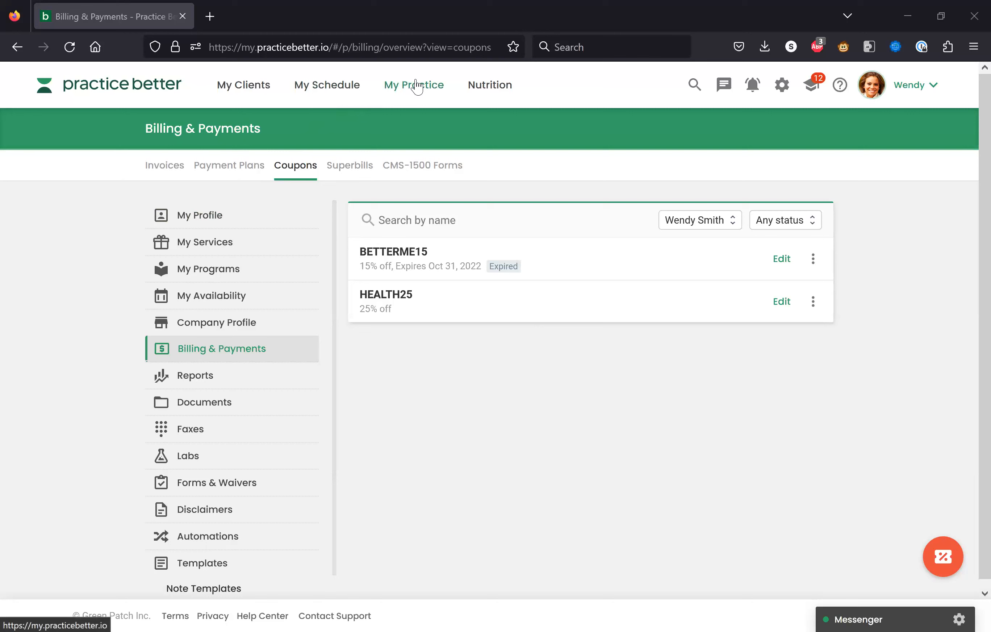
# Open the invoices in Billing & Payments and start a new invoice from the account owner for the first listed client
pyautogui.click(417, 87)
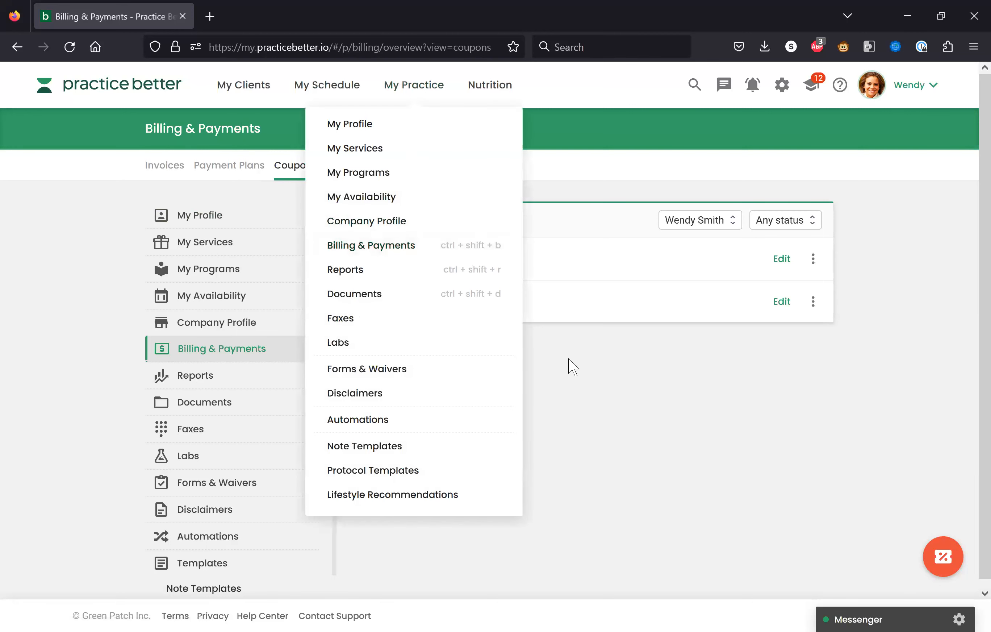
pyautogui.click(570, 362)
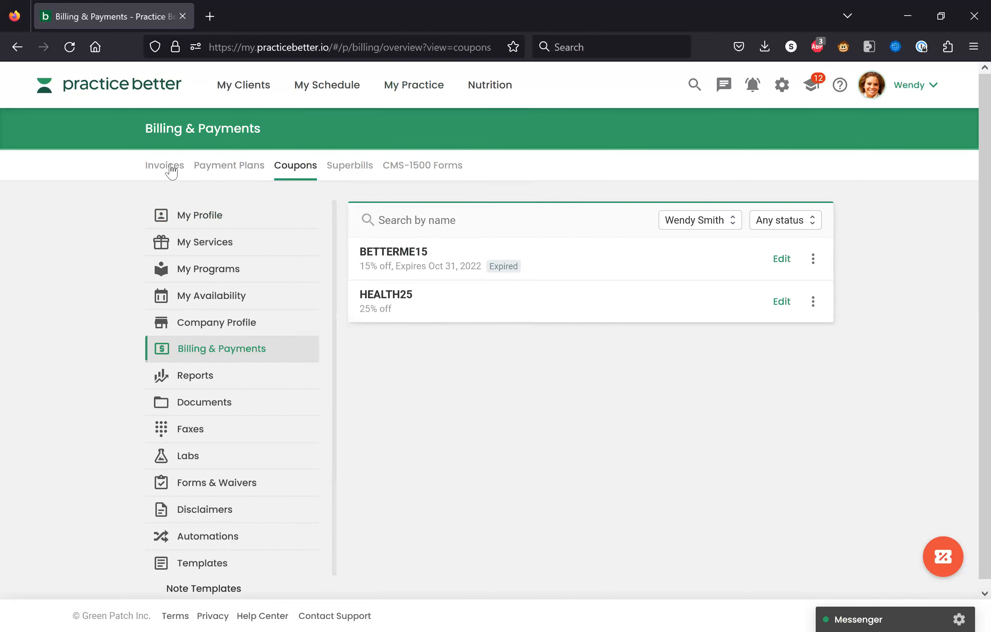
pyautogui.click(170, 165)
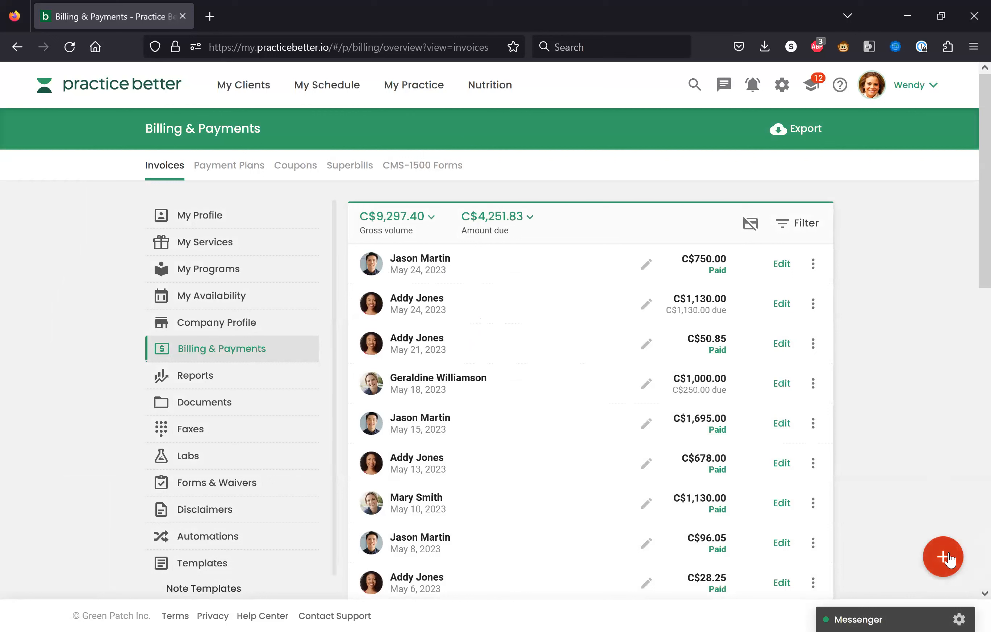
pyautogui.click(950, 559)
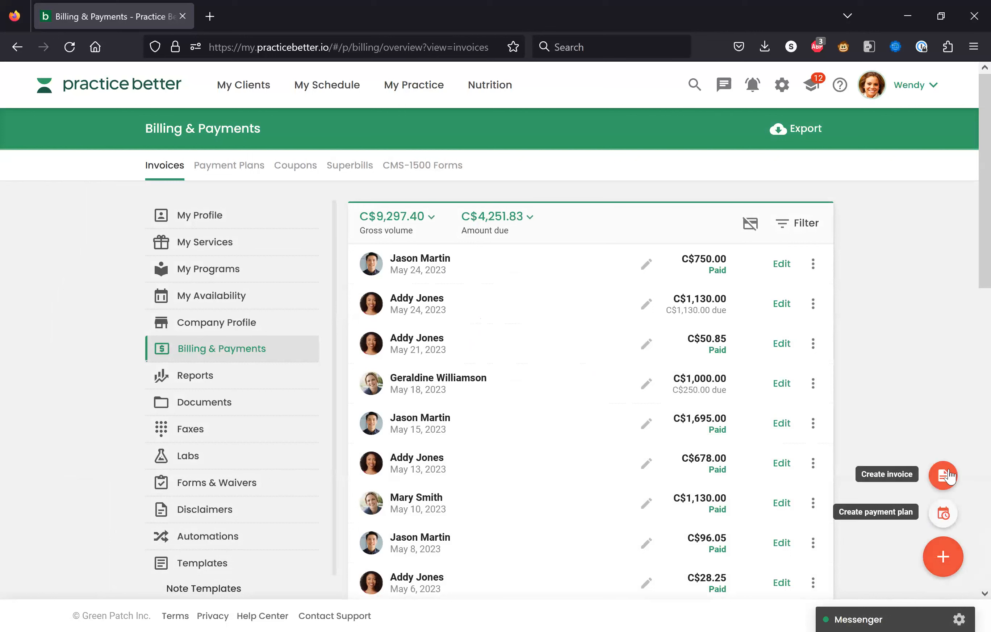
pyautogui.click(944, 476)
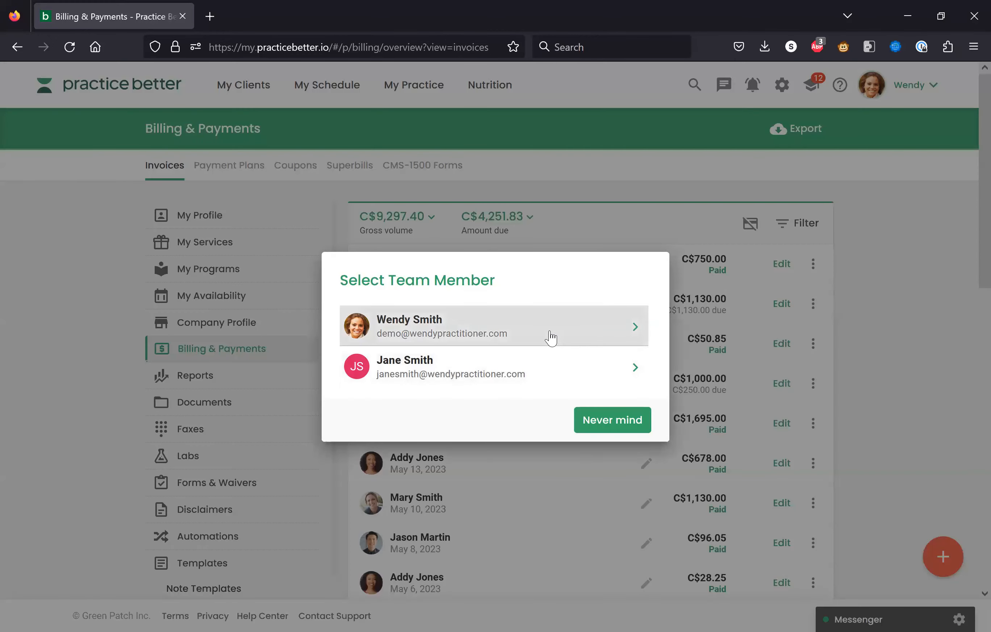
pyautogui.click(549, 338)
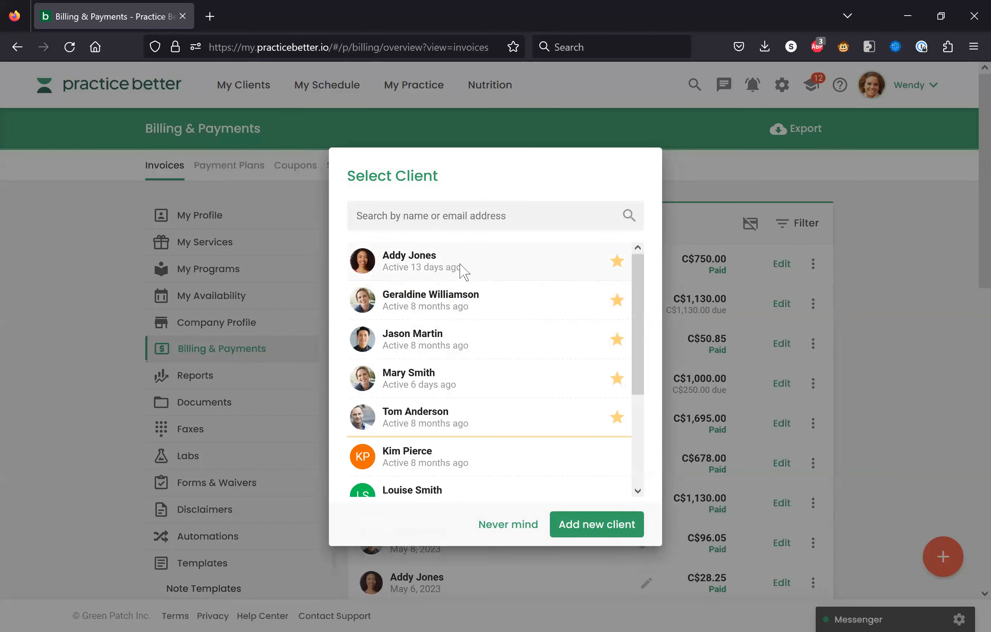
pyautogui.click(461, 269)
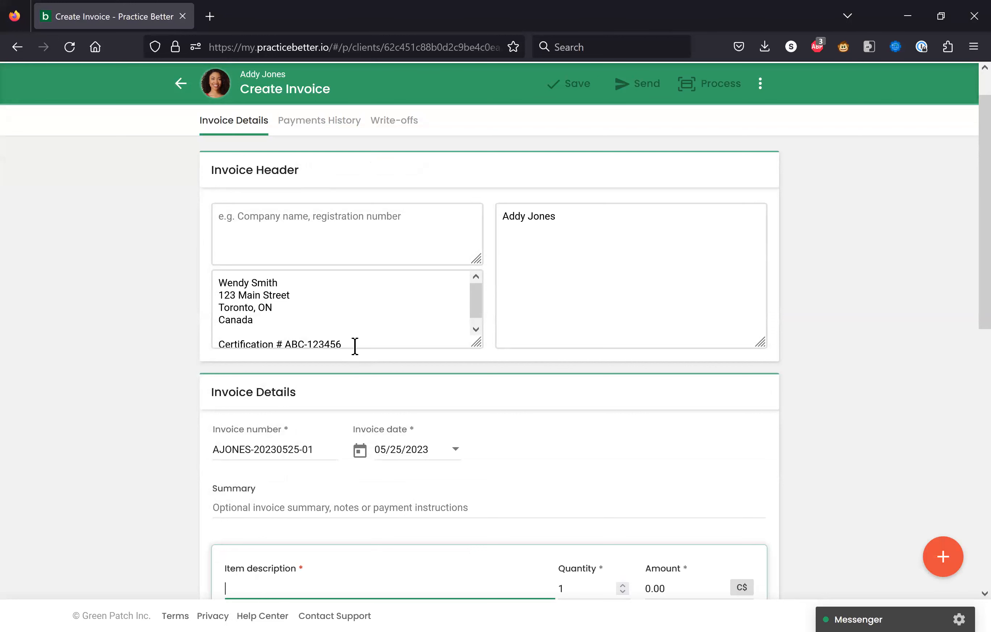
# Examine the new invoice's header text, invoice number, invoice date and line item fields
pyautogui.moveTo(354, 345); pyautogui.dragTo(218, 321)
pyautogui.moveTo(220, 270); pyautogui.dragTo(294, 276)
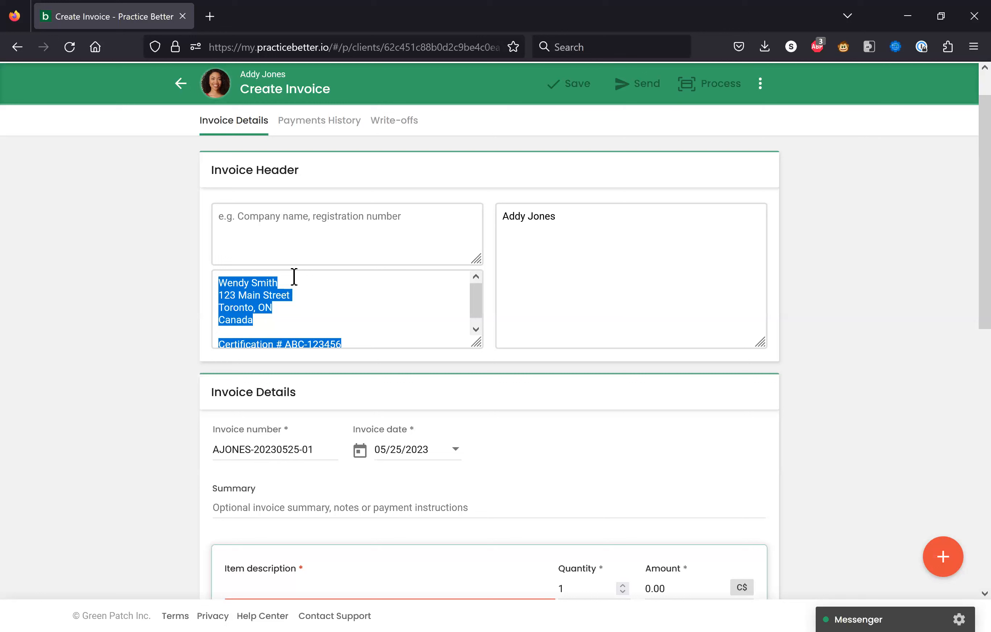
pyautogui.scroll(-1, 303, 289)
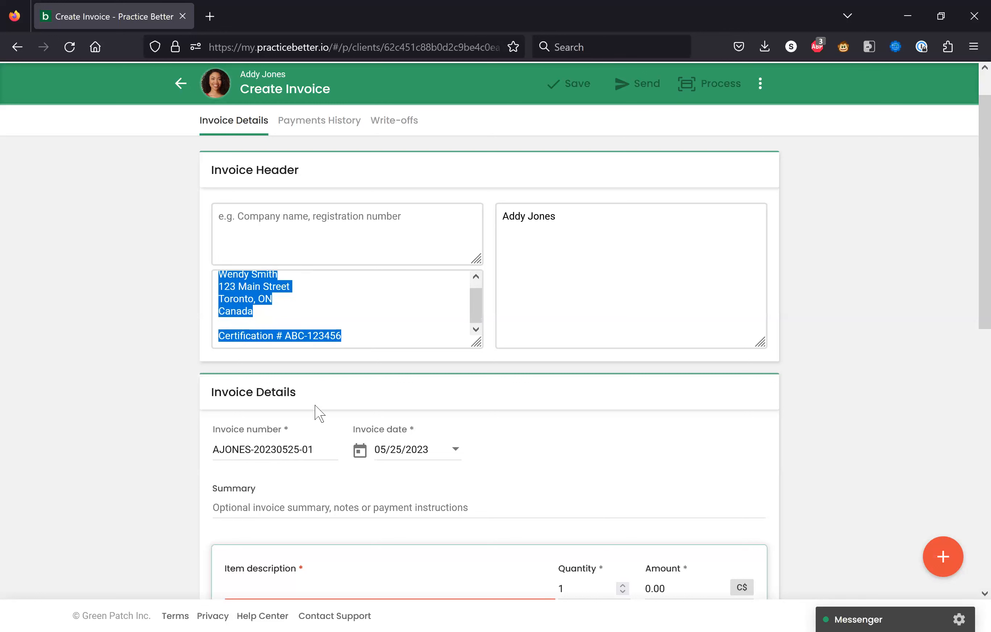
pyautogui.click(320, 450)
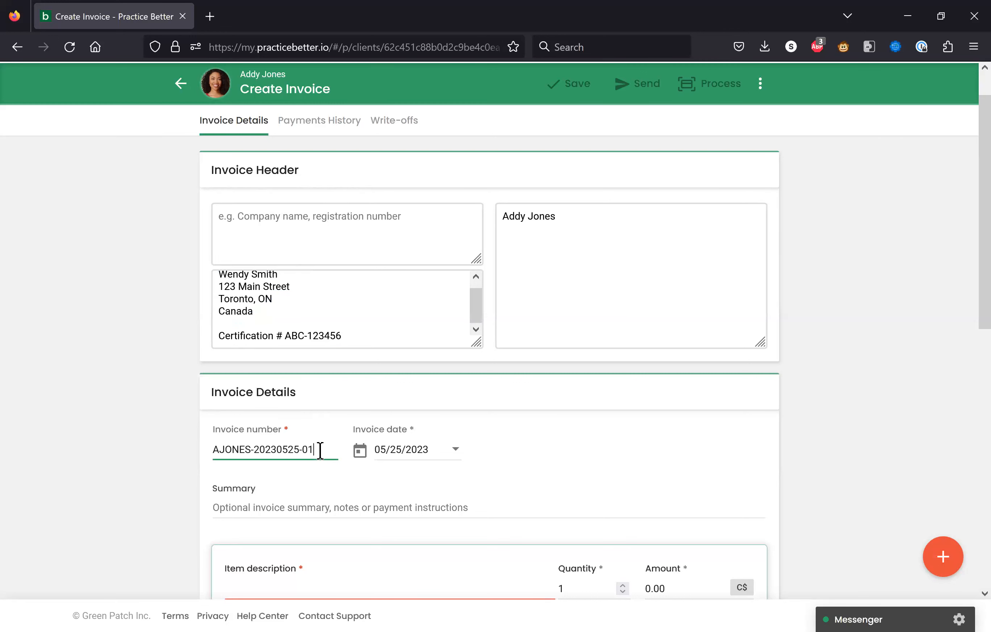
pyautogui.click(425, 449)
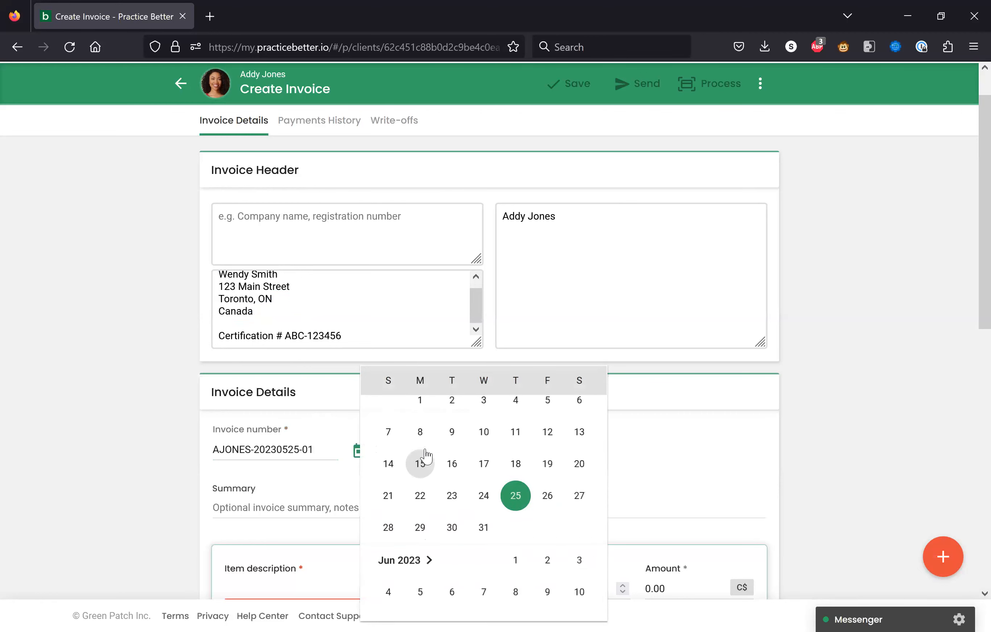
pyautogui.click(360, 450)
pyautogui.scroll(-4, 283, 305)
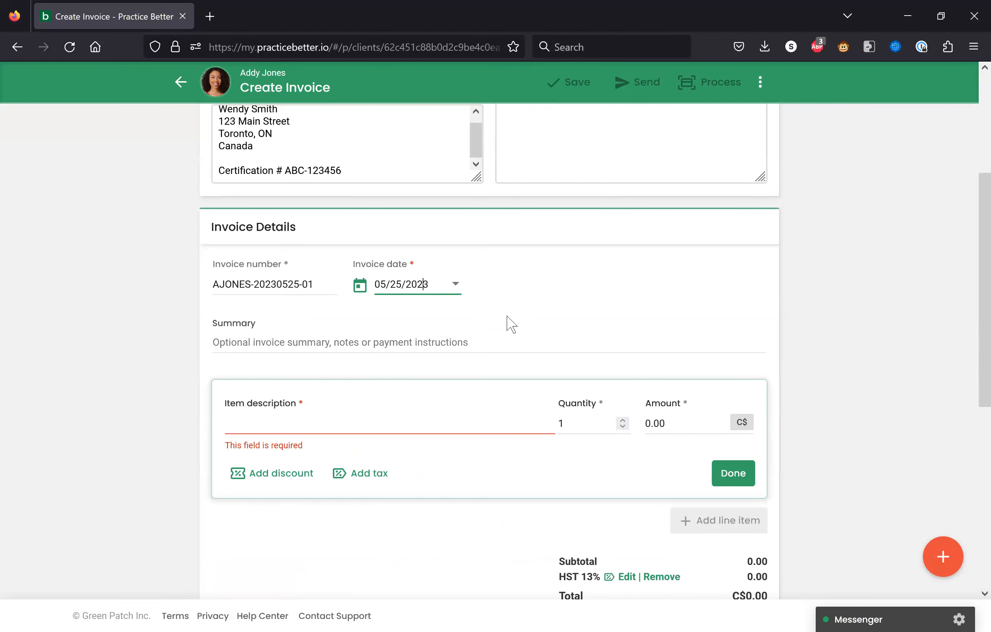
pyautogui.scroll(-2, 525, 307)
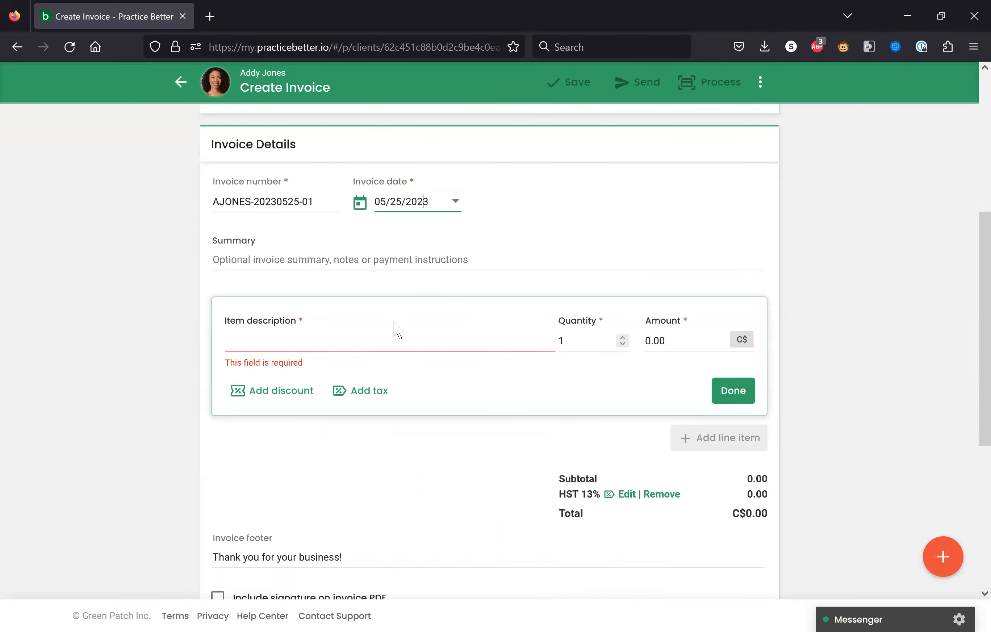
# Add the 6 Month Package as the invoice's line item and check the HST tax applied to it
pyautogui.click(353, 336)
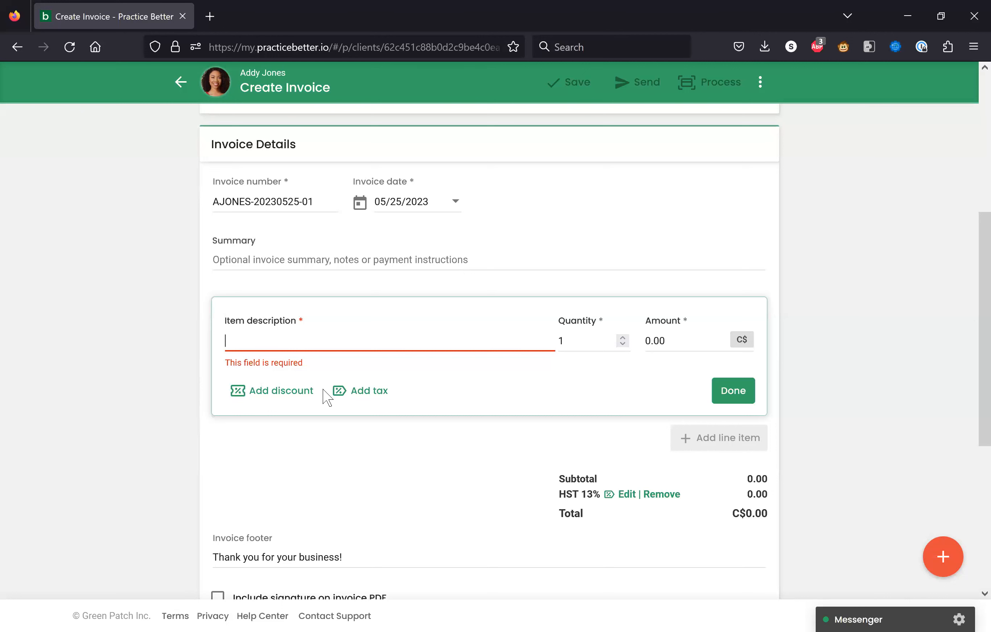
pyautogui.write('6 mo')
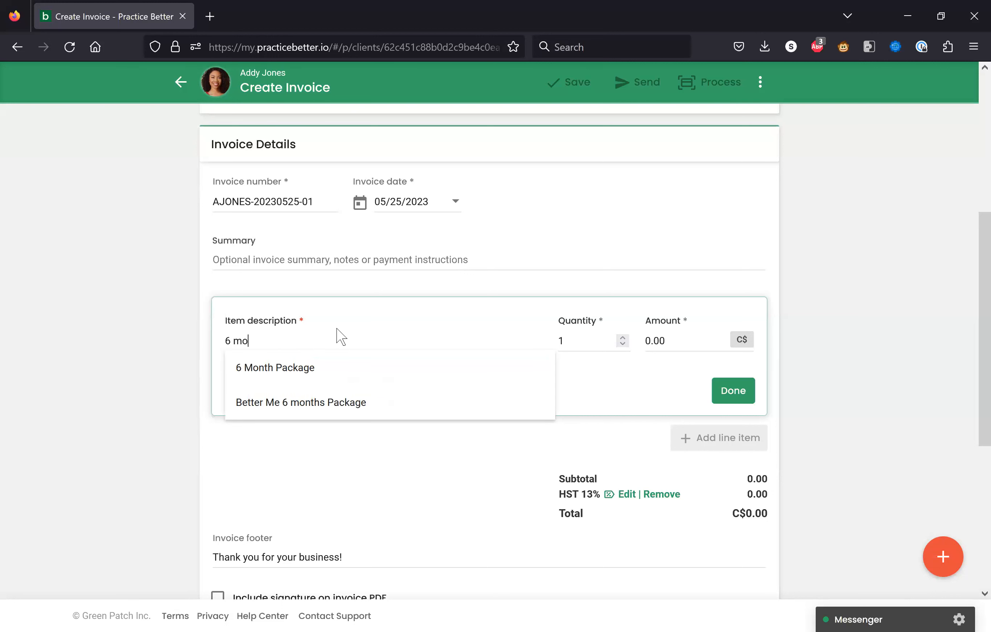
pyautogui.click(315, 372)
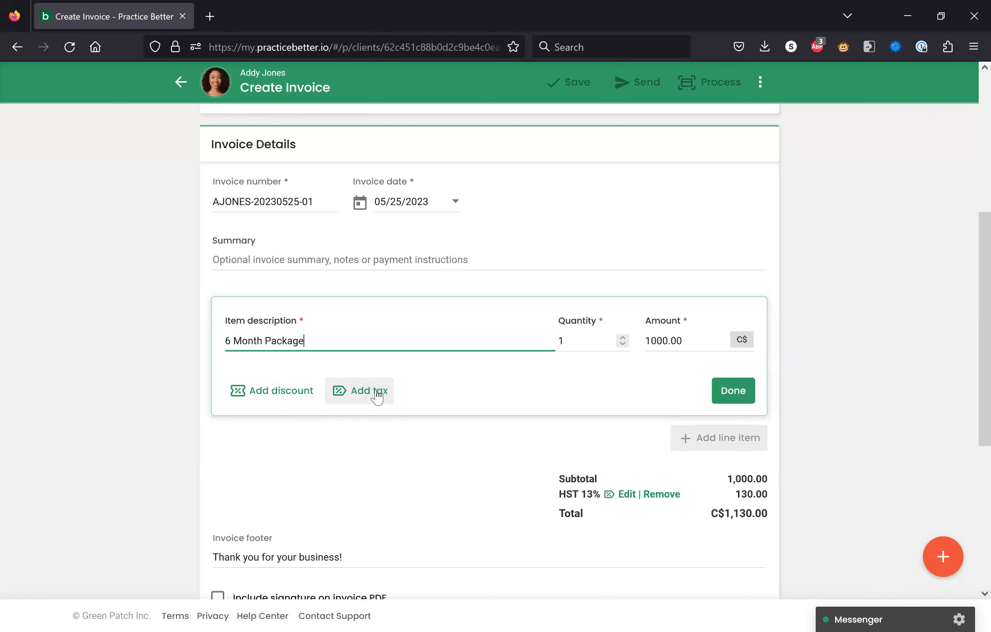
pyautogui.click(732, 391)
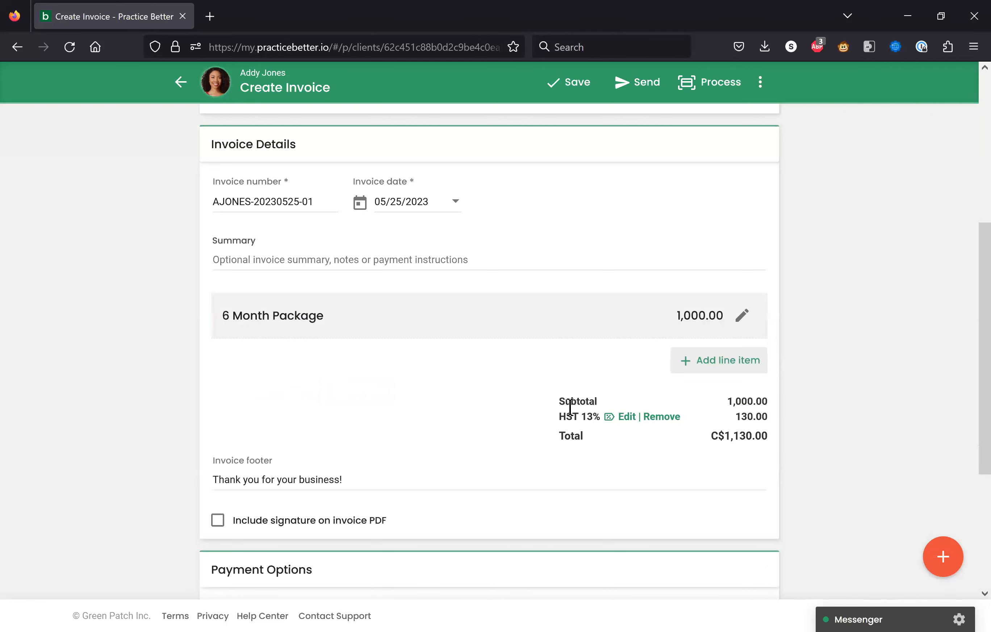
pyautogui.moveTo(561, 414); pyautogui.dragTo(599, 416)
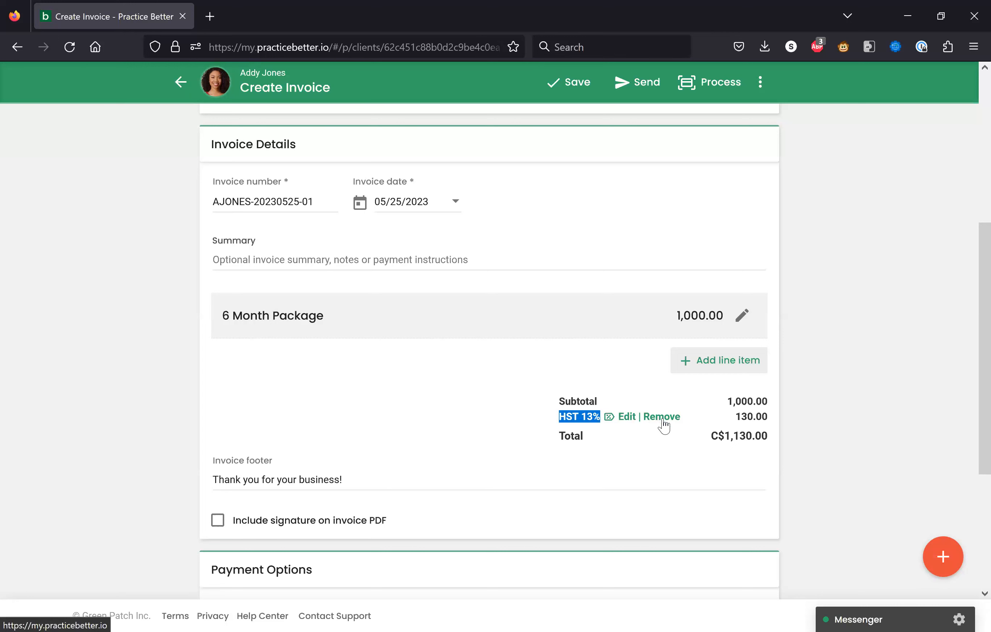
pyautogui.click(515, 410)
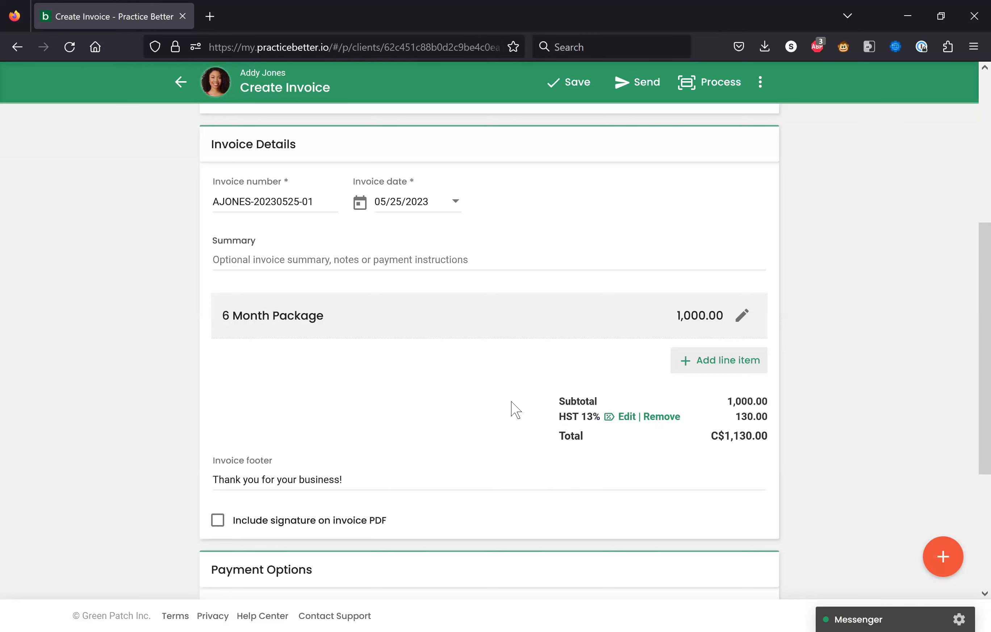
# Allow the client to make partial payments on the invoice, using a Flat amount of 250
pyautogui.scroll(-4, 515, 410)
pyautogui.scroll(-2, 515, 410)
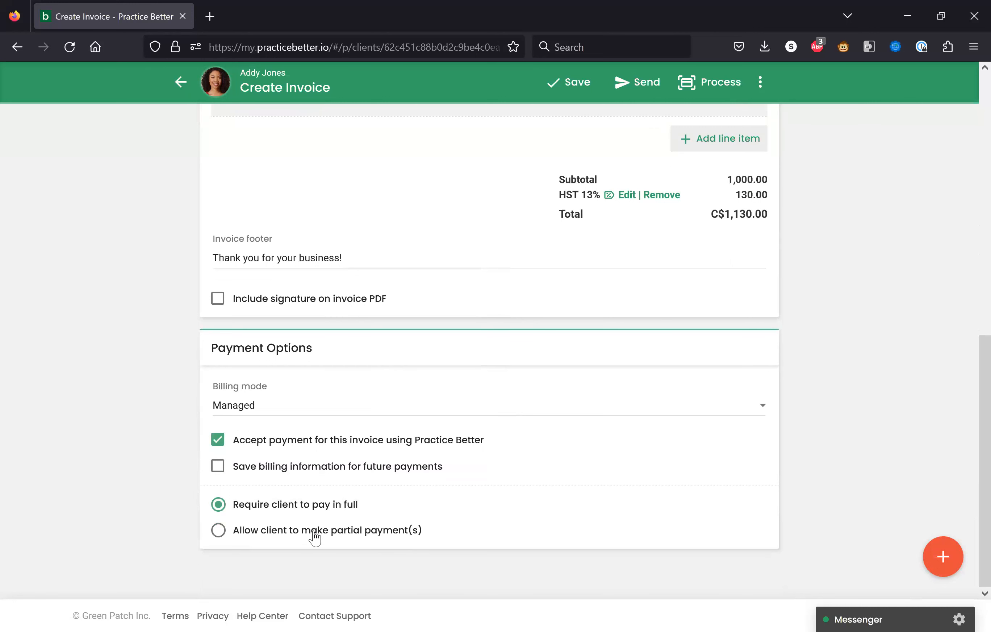
pyautogui.click(281, 529)
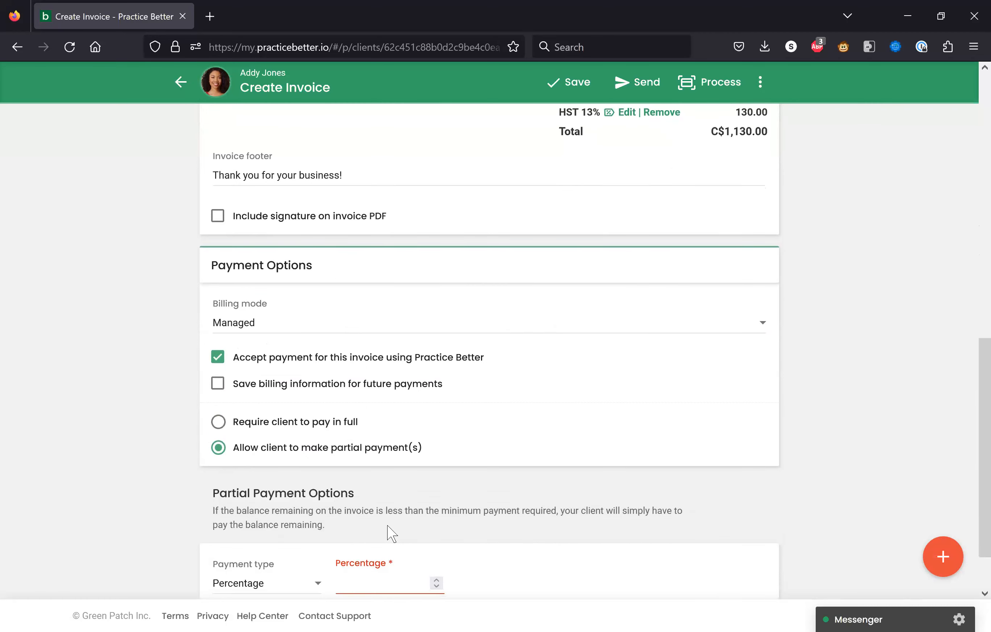
pyautogui.scroll(-4, 412, 499)
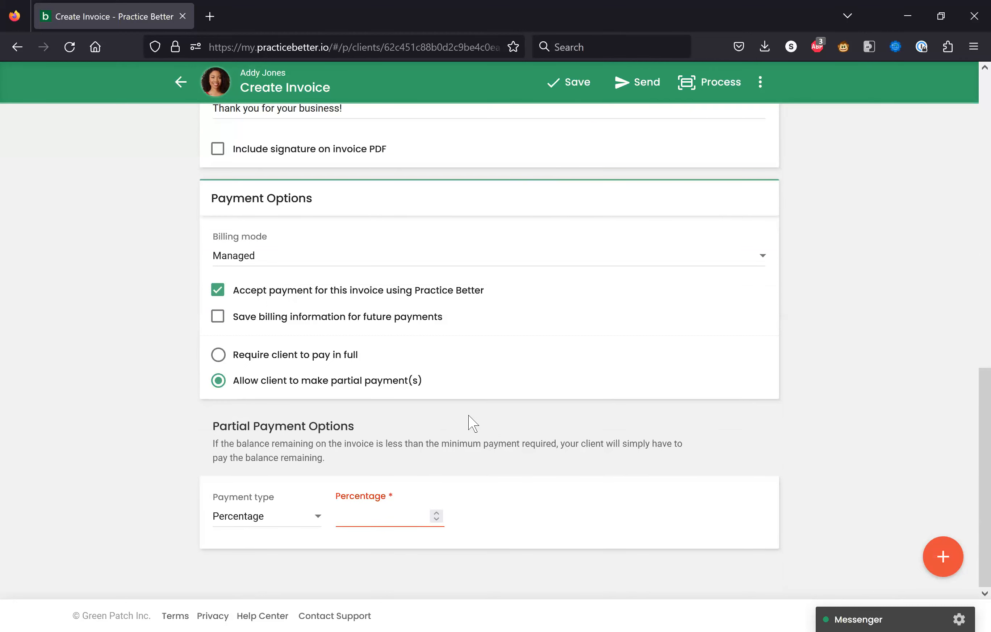
pyautogui.click(303, 524)
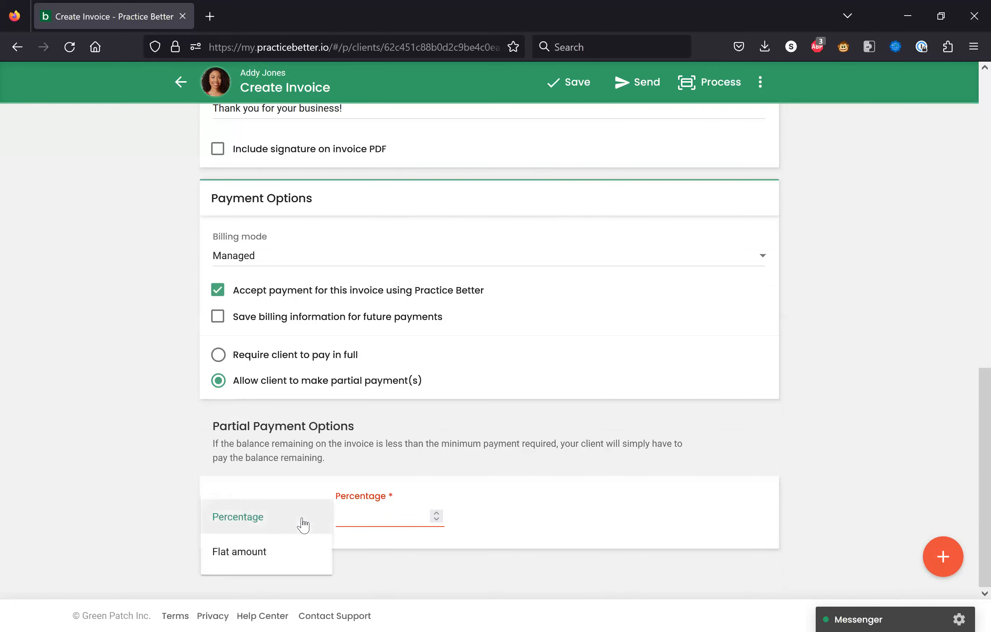
pyautogui.click(291, 550)
pyautogui.click(372, 513)
pyautogui.moveTo(371, 514); pyautogui.dragTo(307, 505)
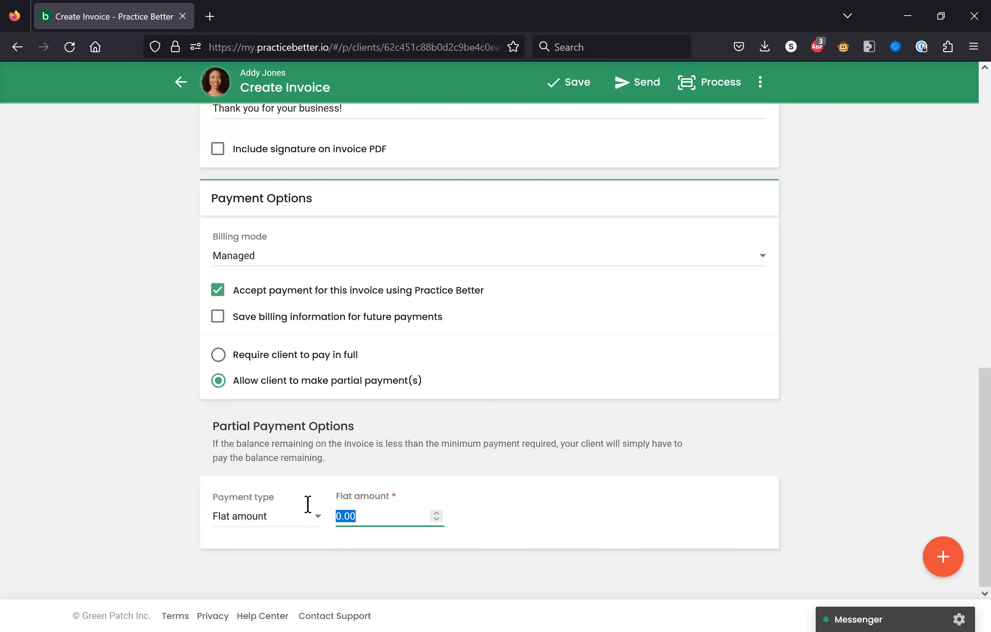
pyautogui.write('250')
# Save the invoice and return to the invoices list
pyautogui.moveTo(973, 459); pyautogui.dragTo(973, 190)
pyautogui.scroll(3, 973, 183)
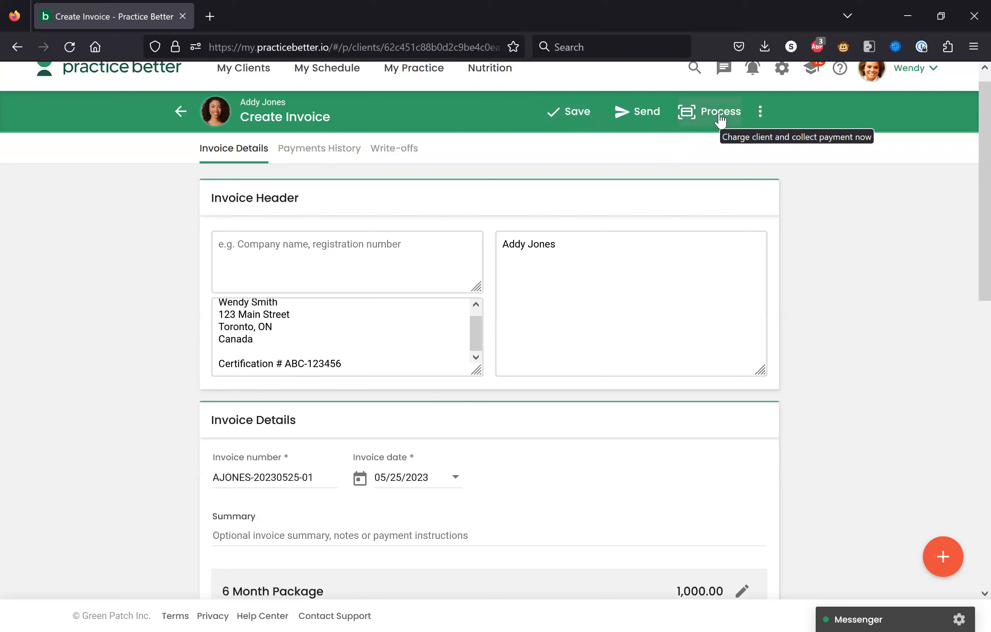
pyautogui.click(573, 120)
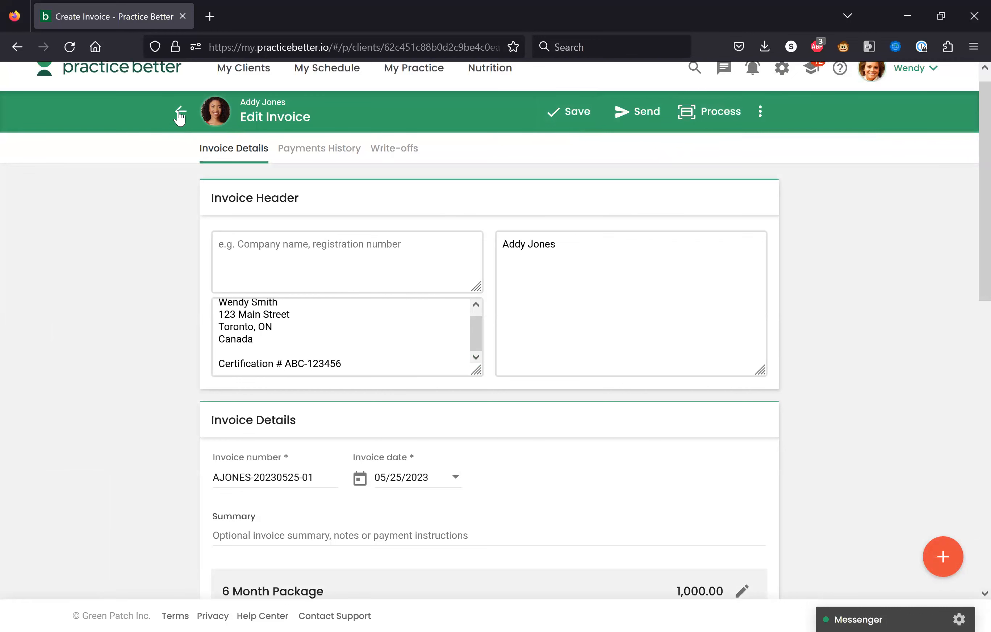
pyautogui.click(180, 117)
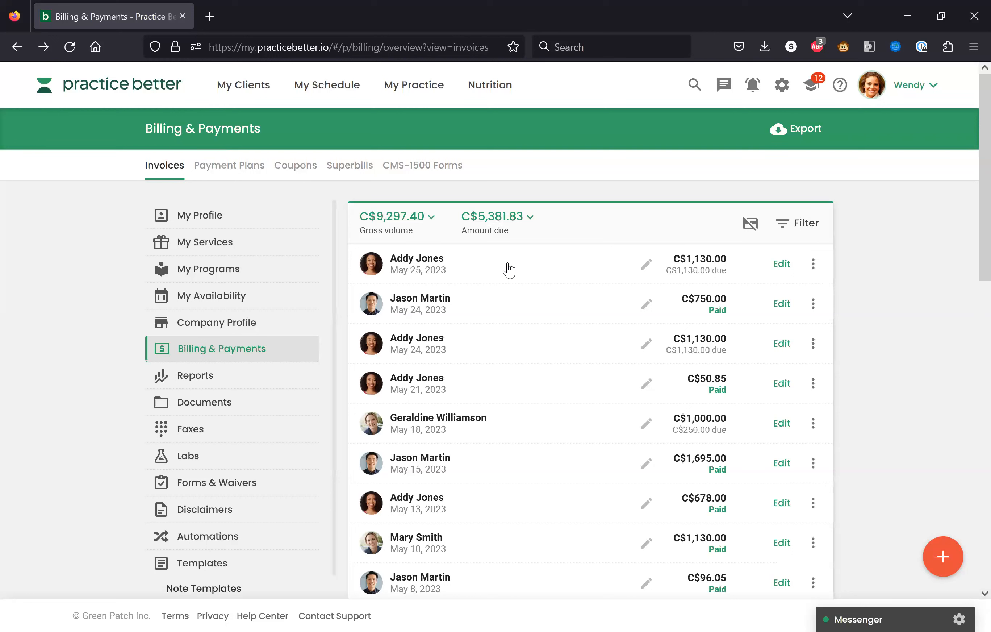
pyautogui.click(813, 425)
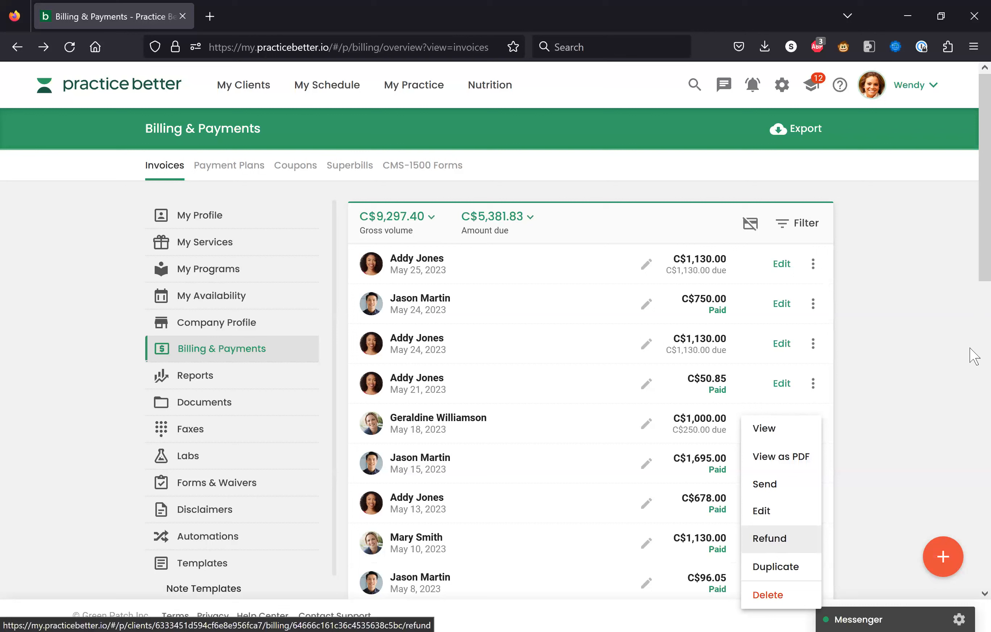
pyautogui.click(921, 352)
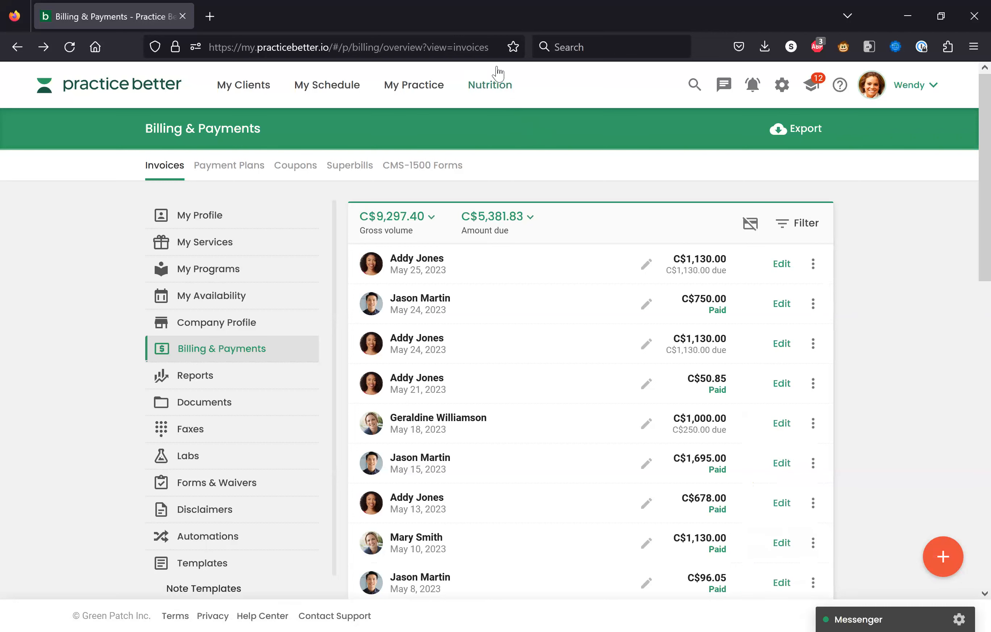
pyautogui.moveTo(437, 88)
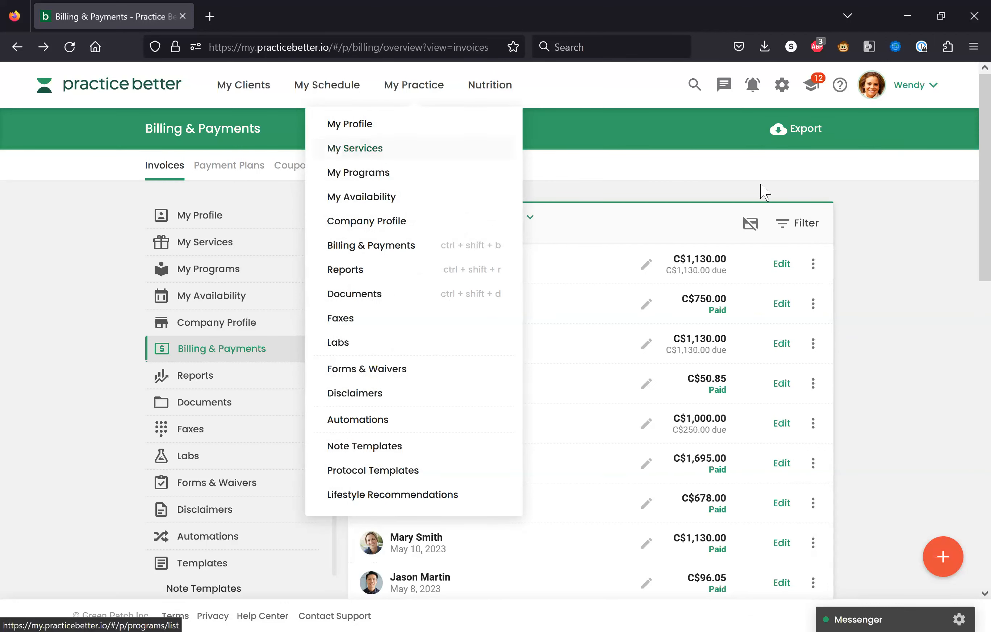
pyautogui.click(884, 236)
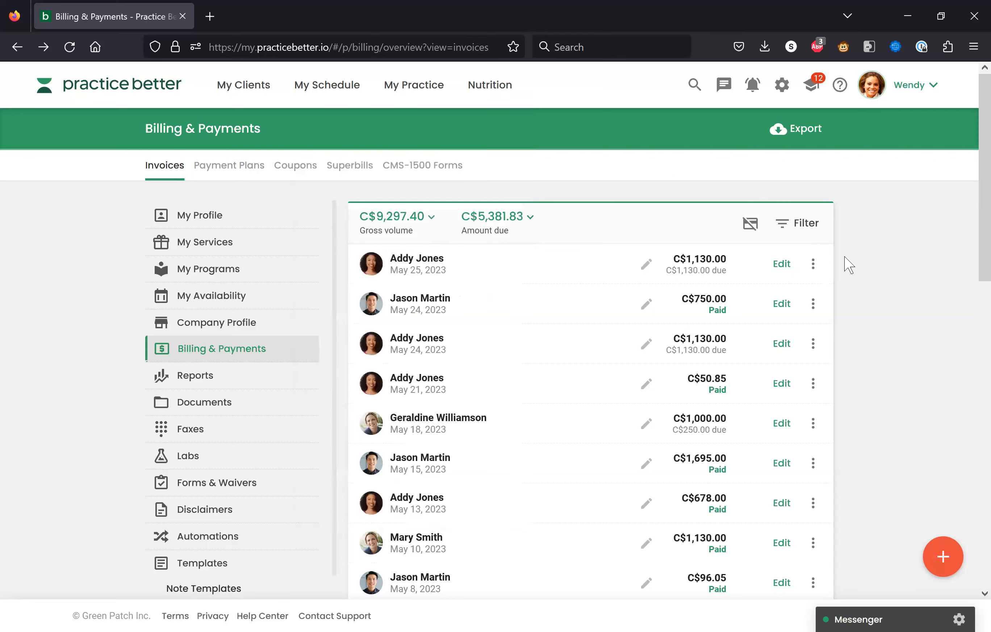
# Reopen the May 25, 2023 invoice for editing, look over its details and show its payments history
pyautogui.click(782, 264)
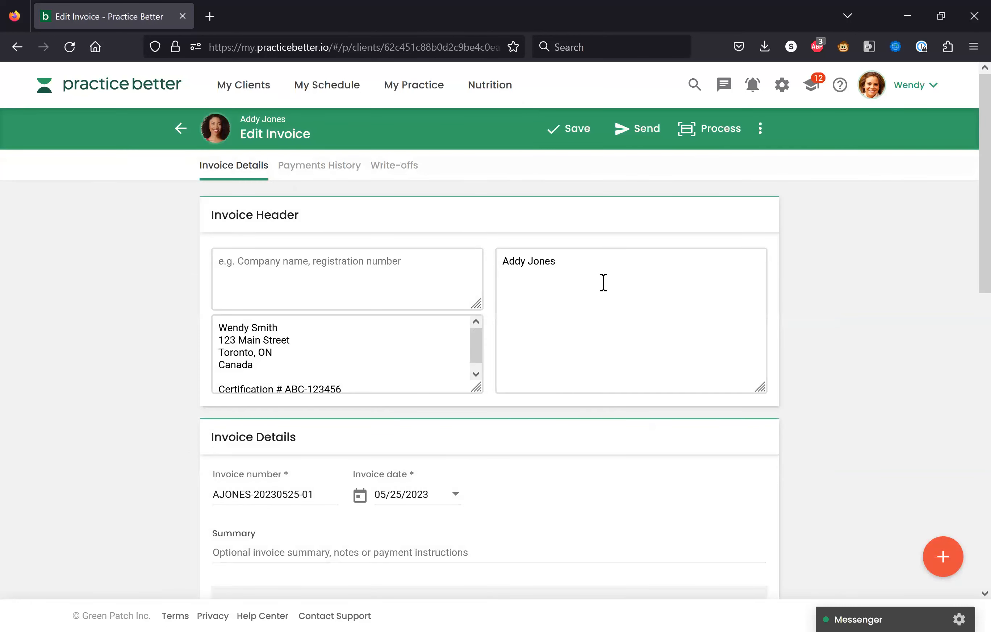
pyautogui.scroll(-5, 553, 312)
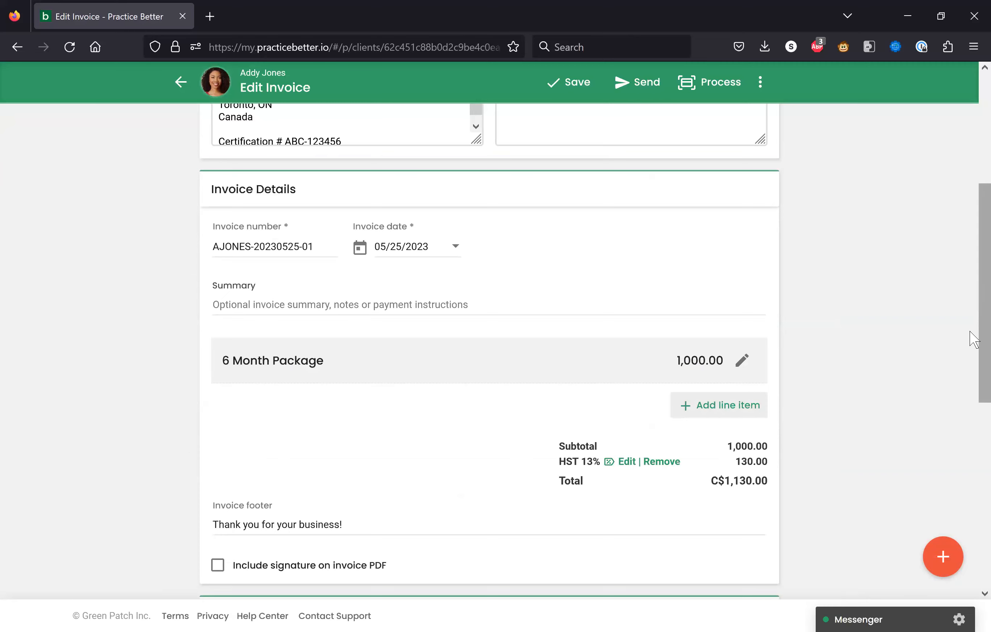
pyautogui.moveTo(970, 302); pyautogui.dragTo(971, 187)
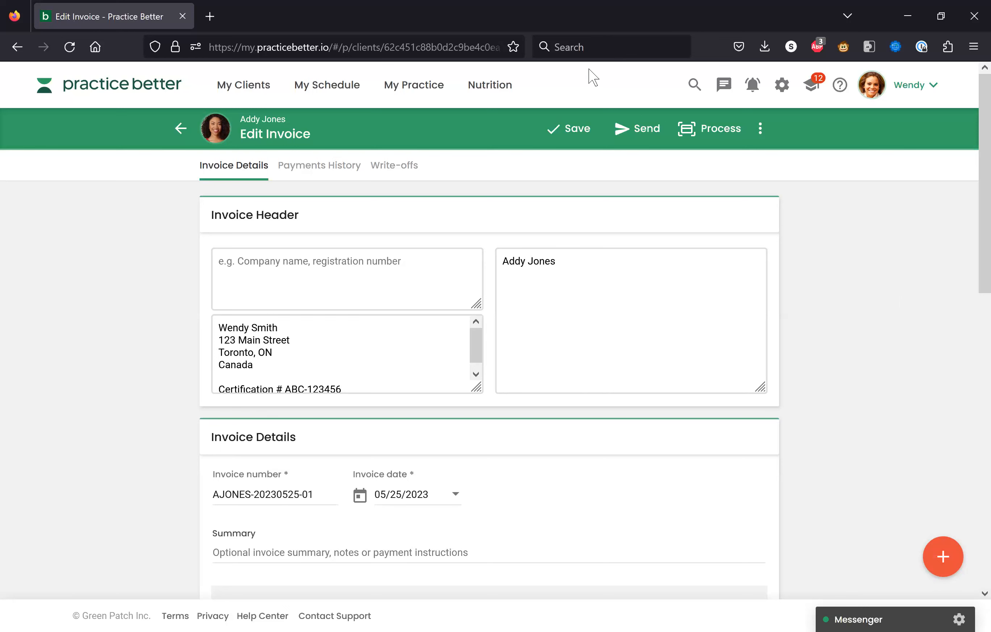
pyautogui.click(323, 167)
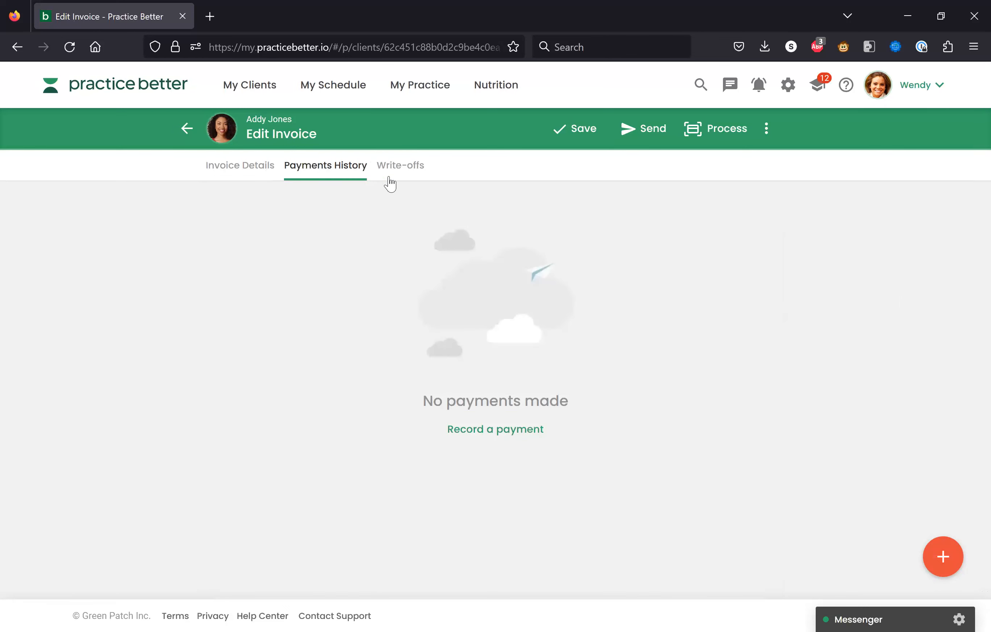
# Record a Cash payment of 1130 dated 05/25/2023 on the invoice, with the note "Paid by cash in the office"
pyautogui.click(502, 436)
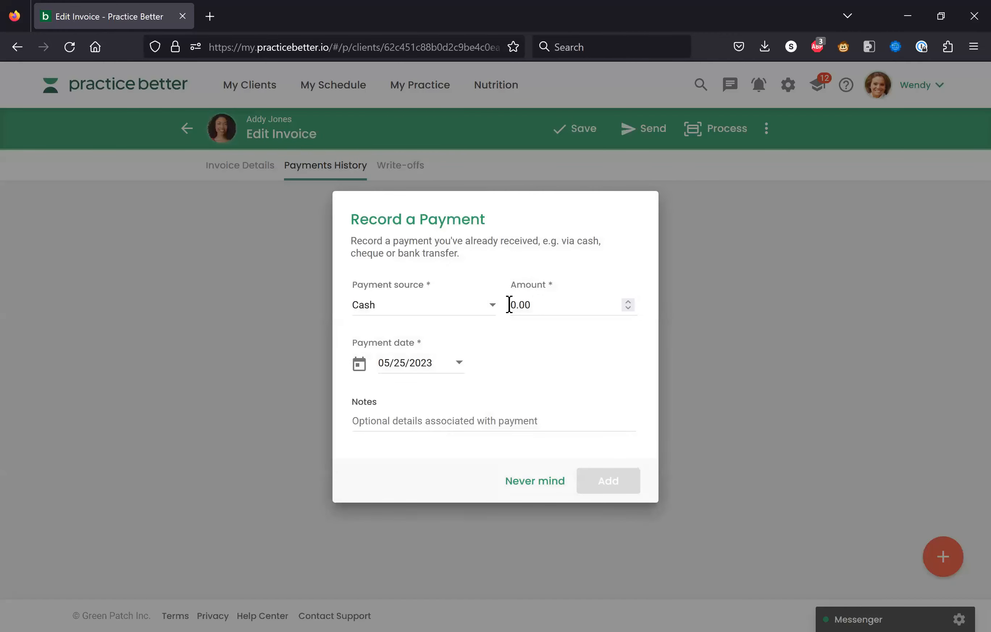
pyautogui.click(551, 309)
pyautogui.hotkey('ctrl', 'a')
pyautogui.write('1130')
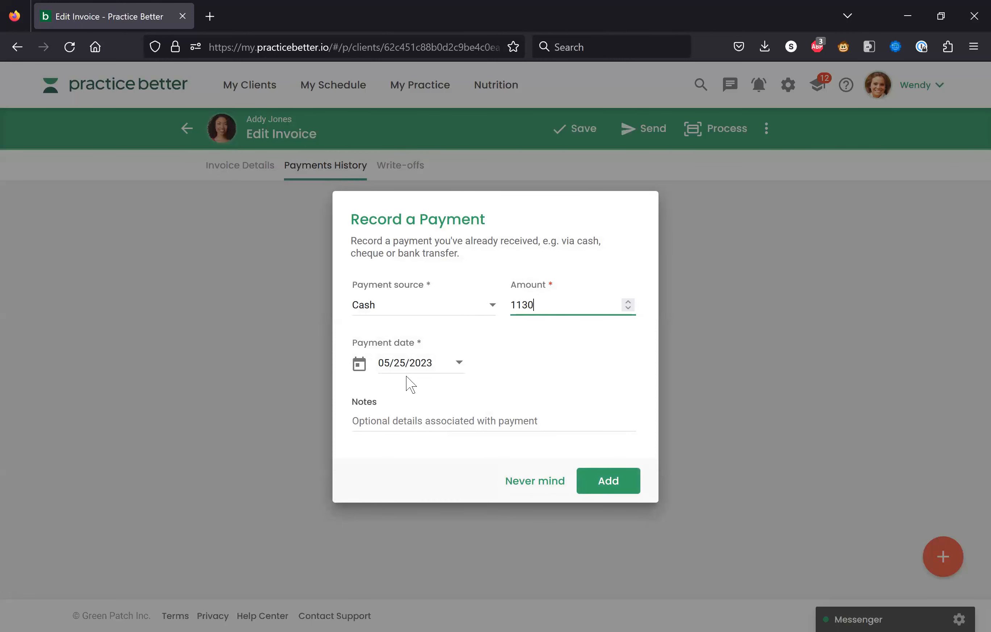
pyautogui.click(428, 364)
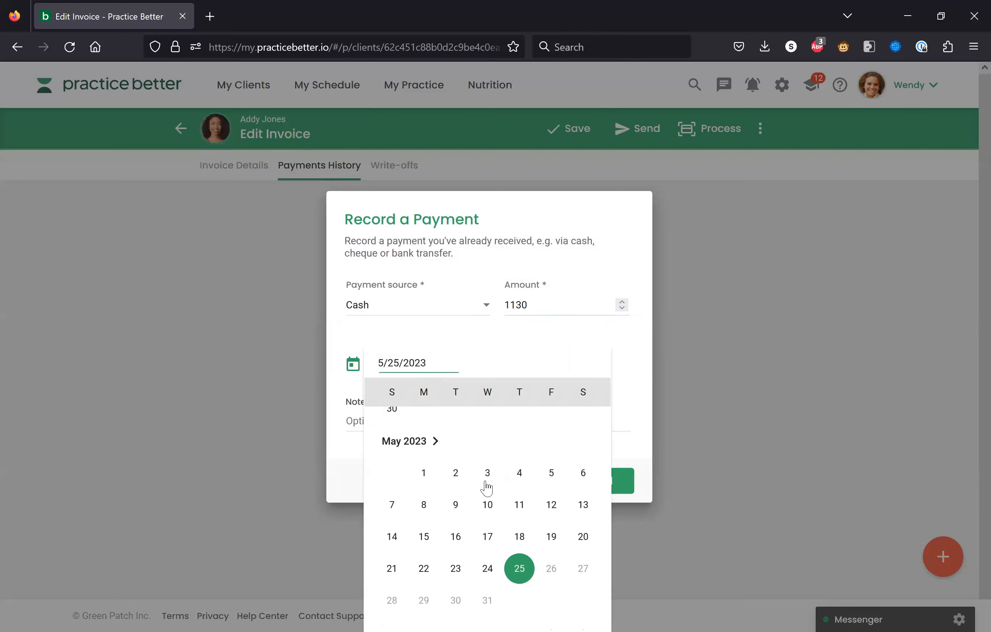
pyautogui.click(515, 574)
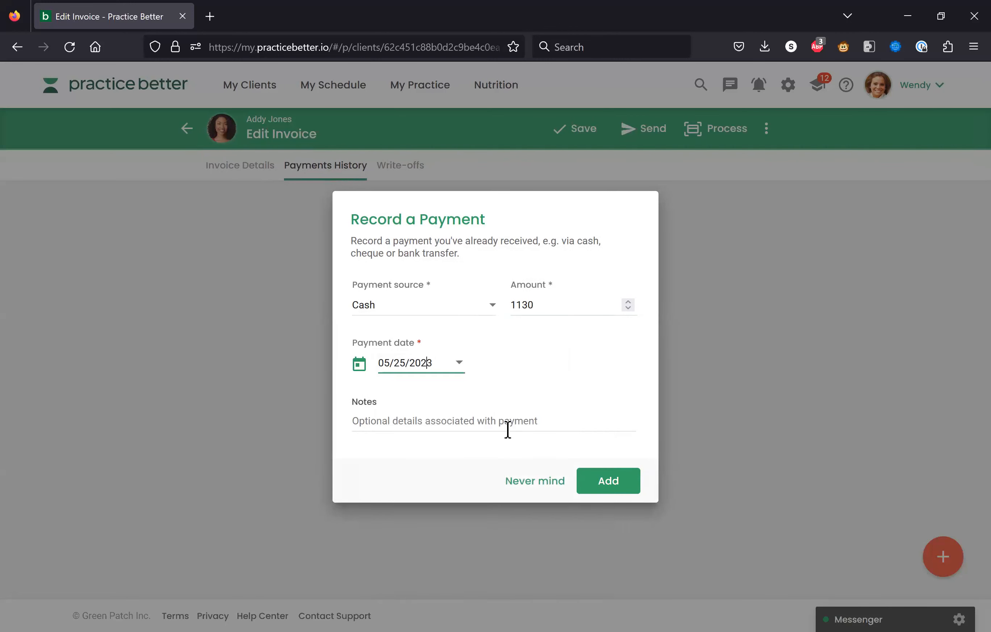
pyautogui.click(405, 420)
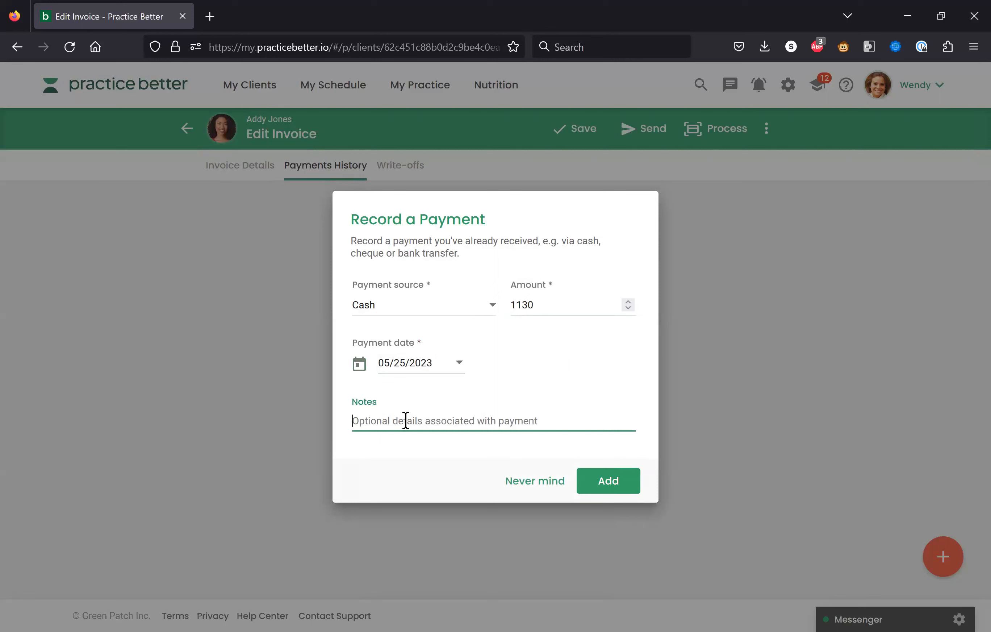
pyautogui.write('Paid by cash in the office')
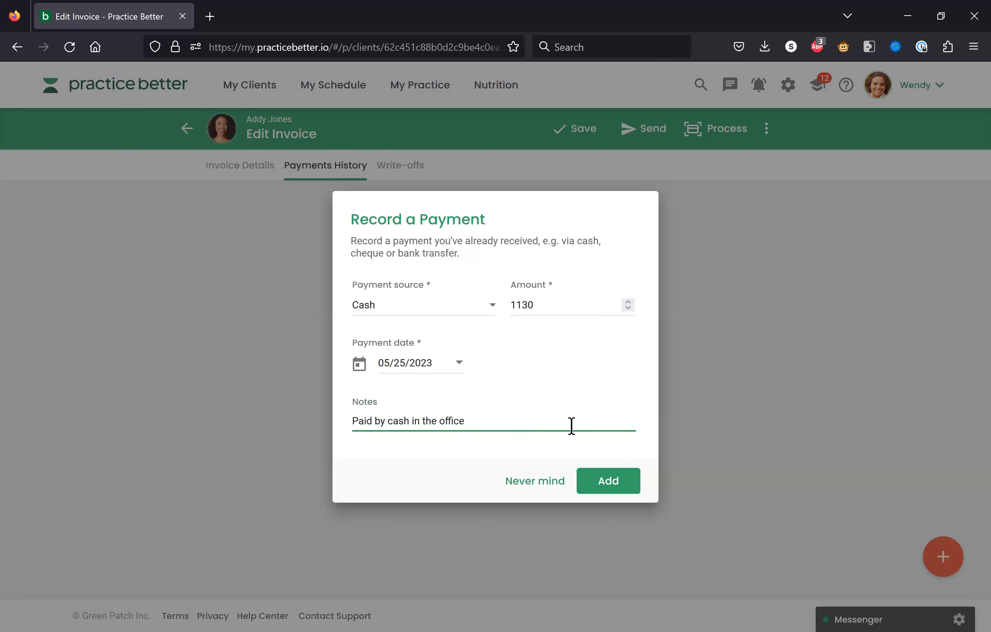
pyautogui.click(618, 490)
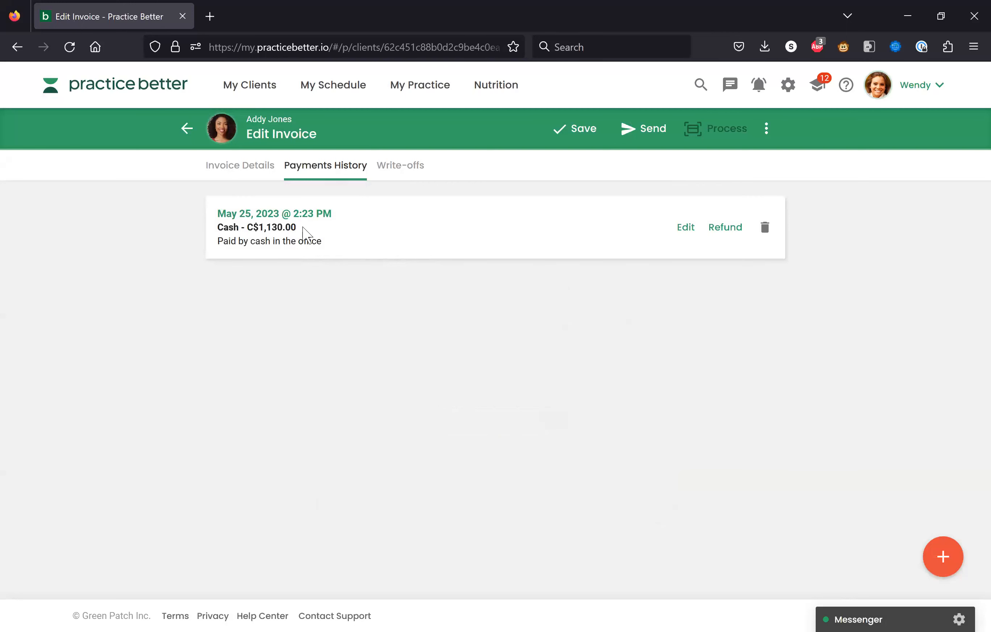
# Save the invoice, return to the invoices list and check the payment status of the May 25, 2023 invoice
pyautogui.click(584, 137)
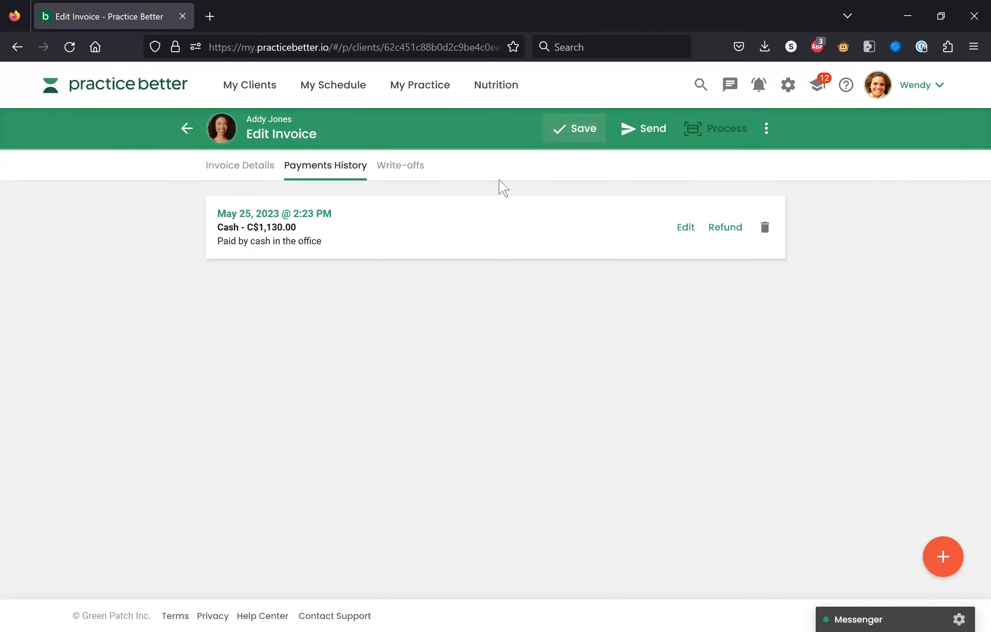
pyautogui.click(187, 129)
pyautogui.click(188, 129)
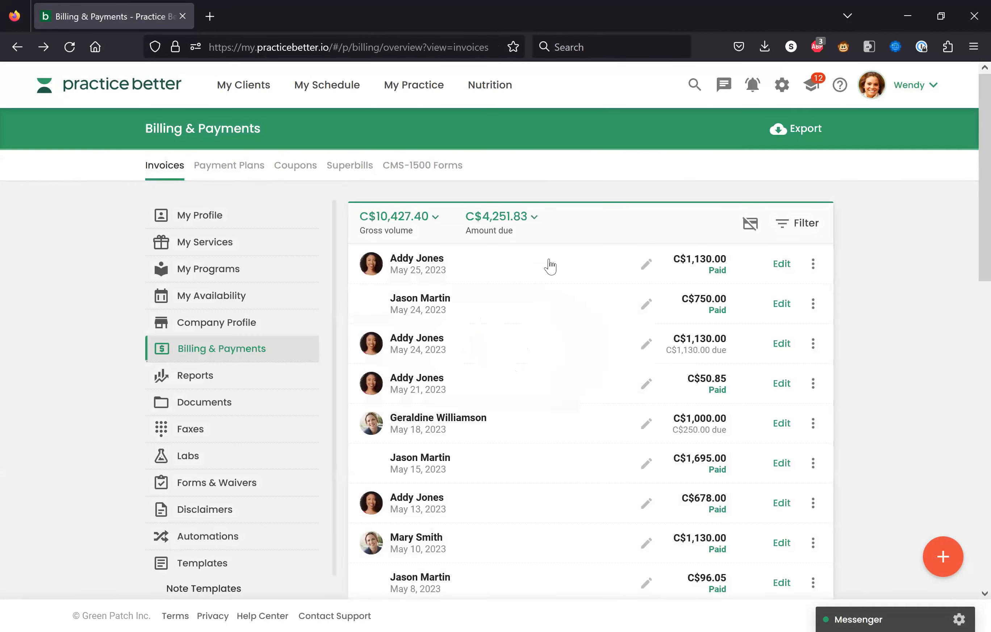
pyautogui.doubleClick(708, 269)
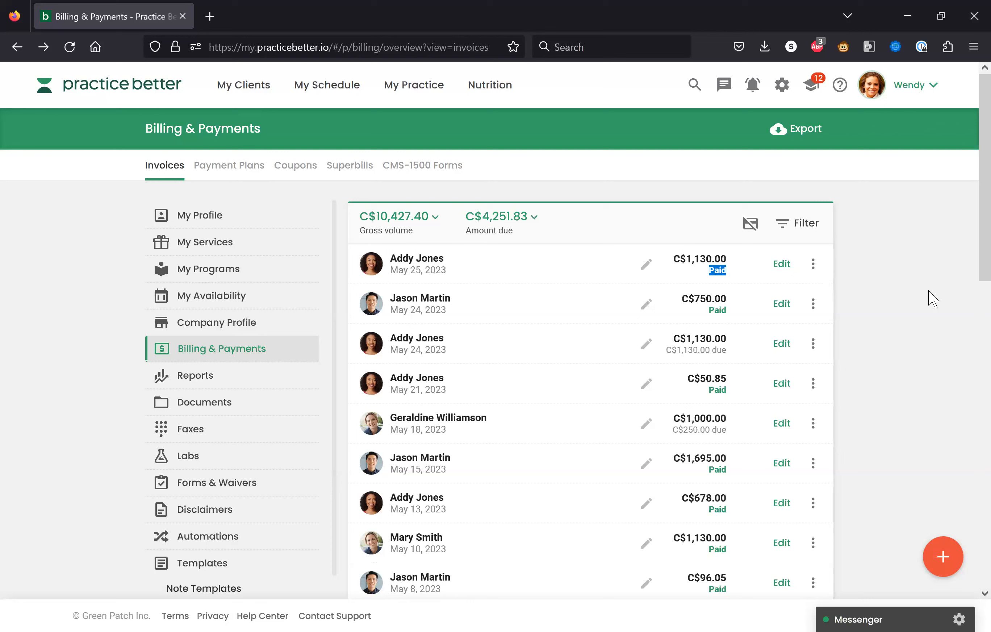
pyautogui.click(922, 298)
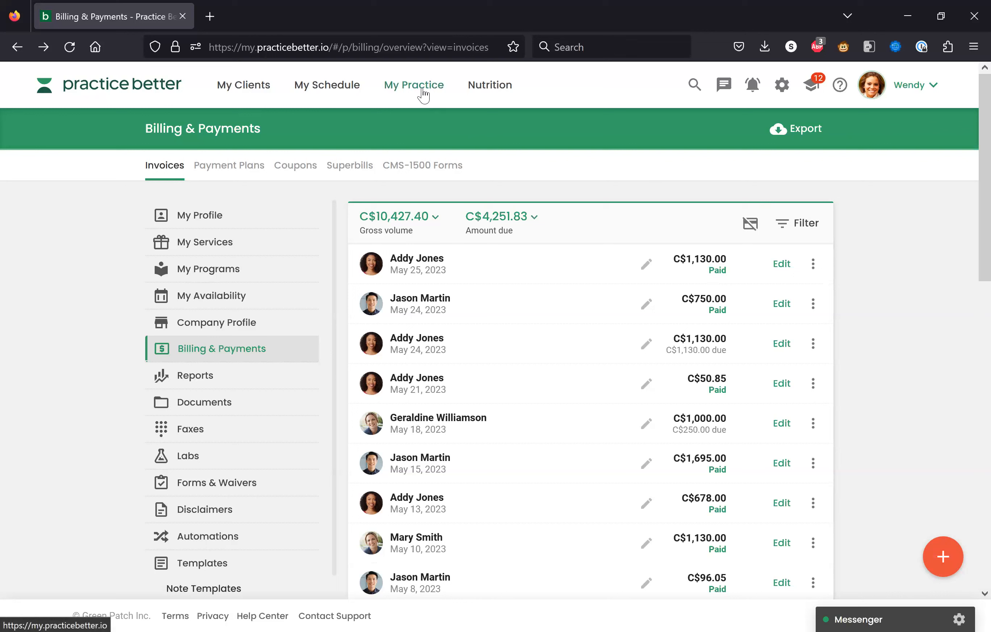
# Open the 6 Month Package for editing from the practice's services and look over its fee, expiry, booking limits and sessions
pyautogui.click(422, 92)
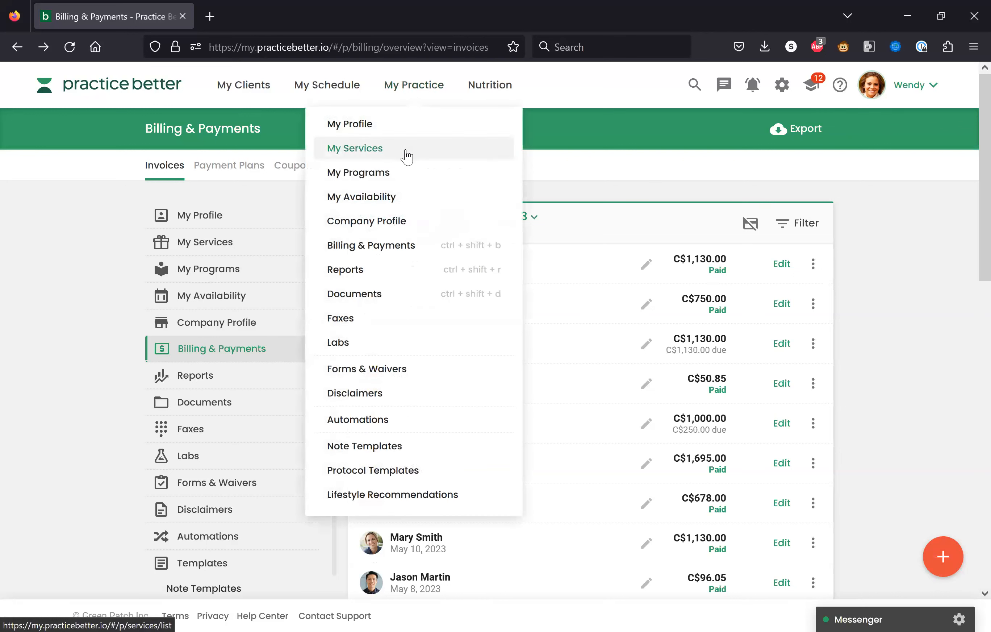
pyautogui.click(408, 155)
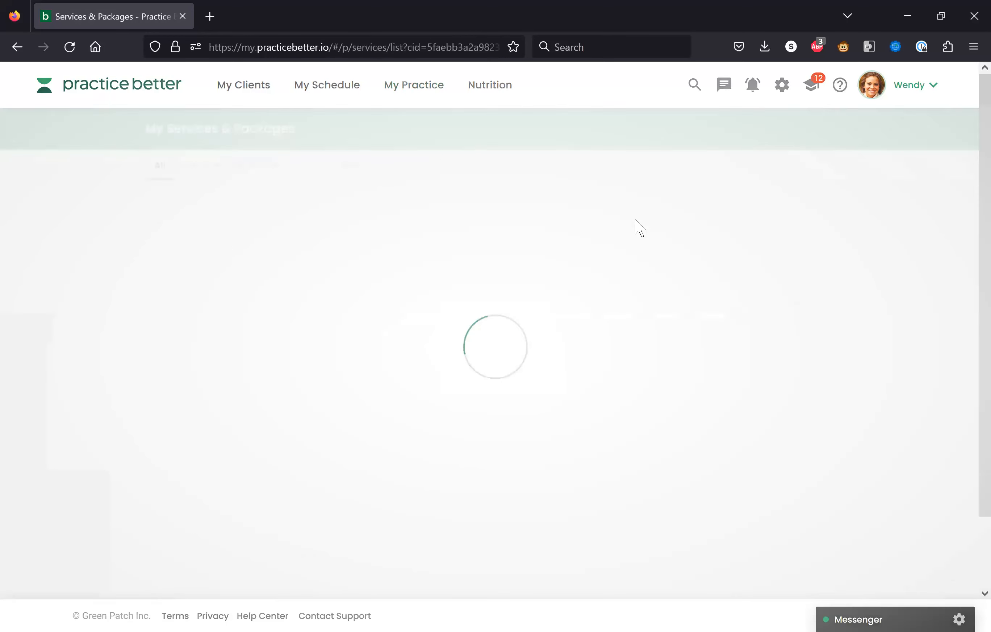
pyautogui.scroll(-4, 974, 190)
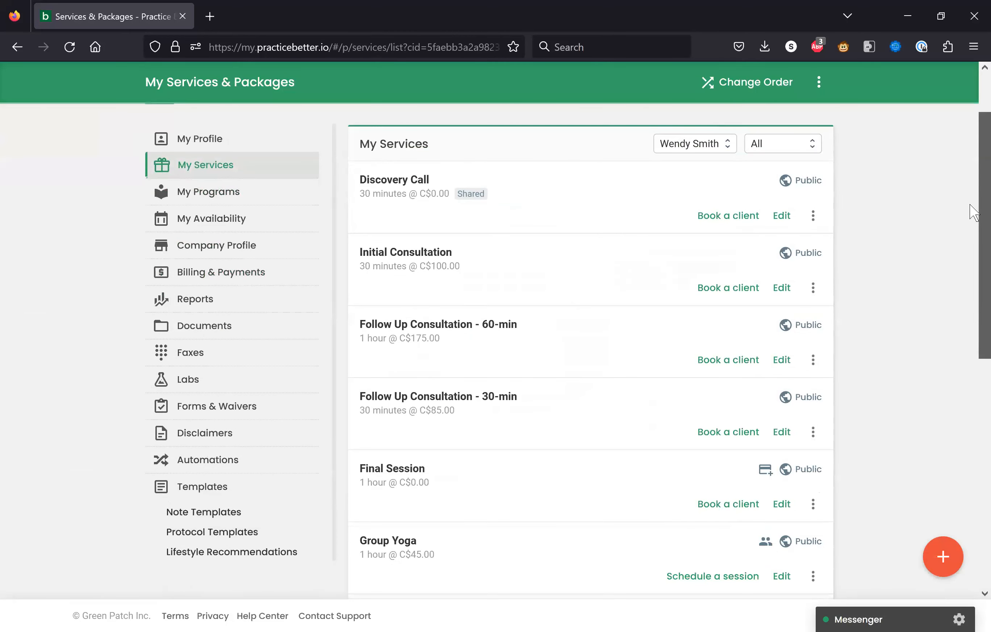
pyautogui.scroll(-10, 974, 274)
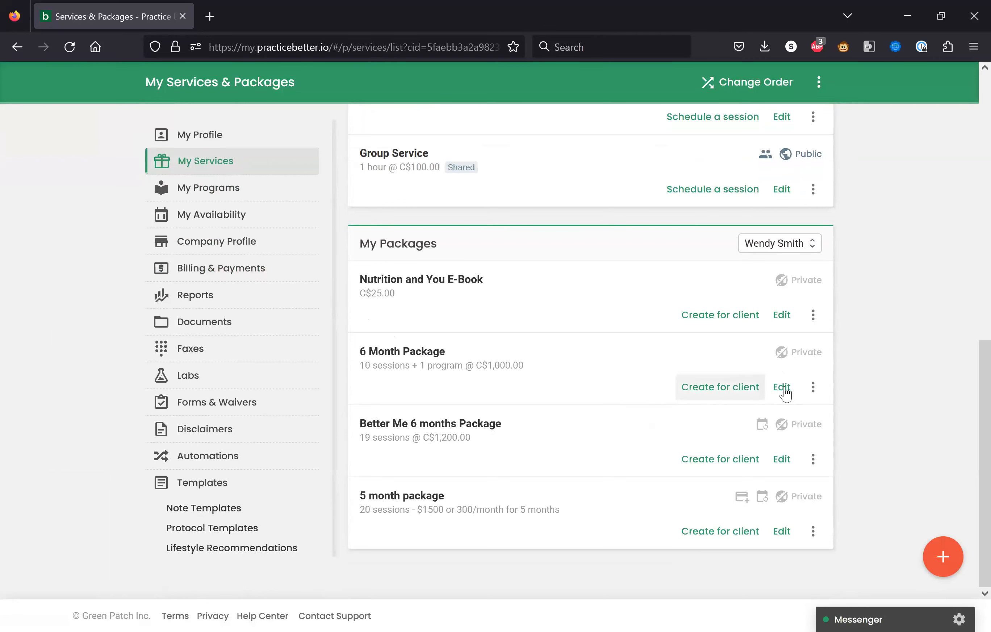
pyautogui.click(783, 388)
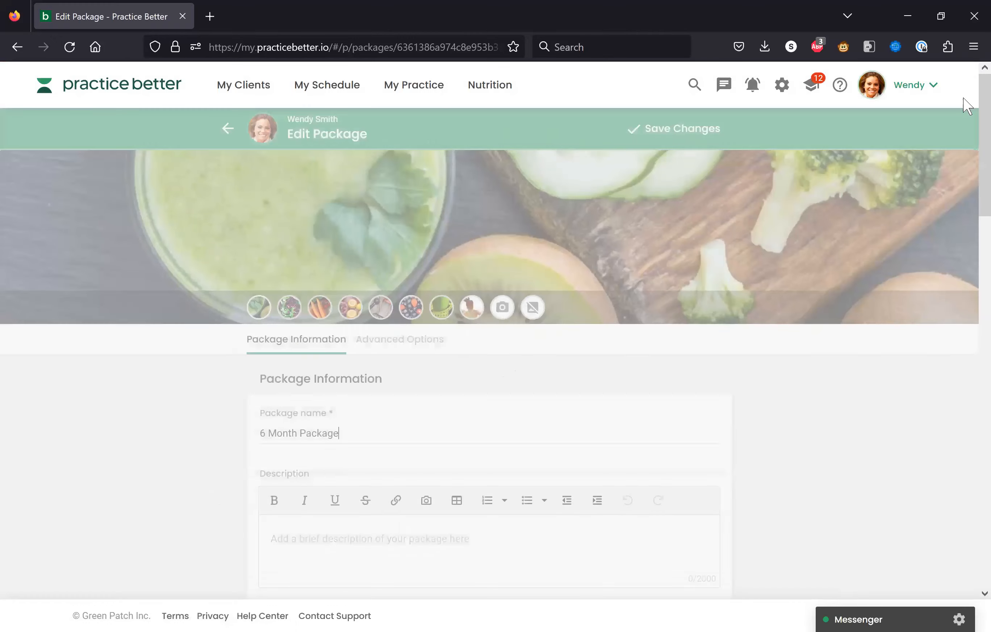
pyautogui.scroll(-10, 388, 329)
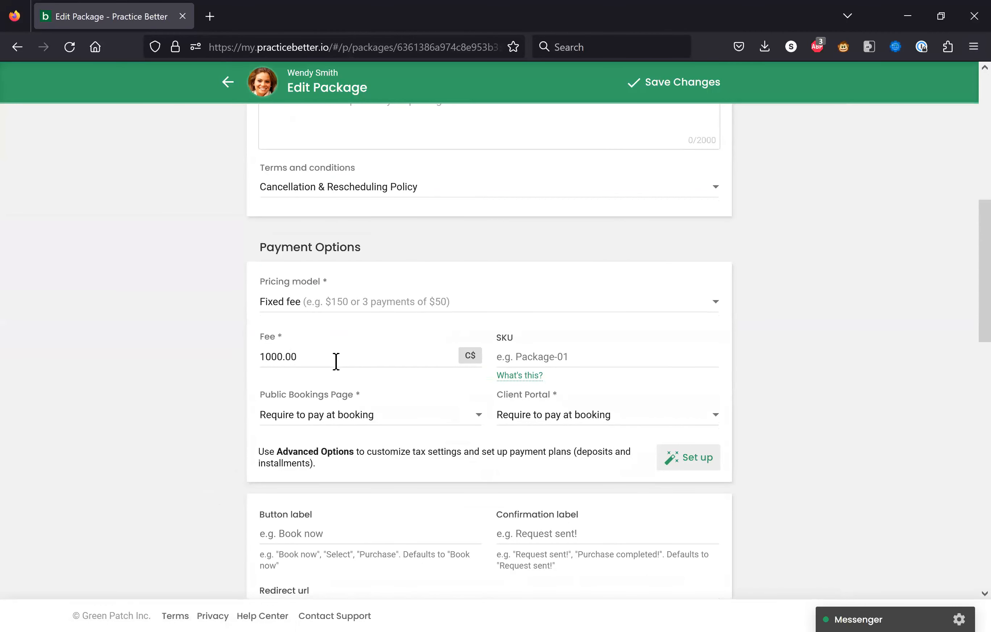
pyautogui.moveTo(971, 250); pyautogui.dragTo(973, 433)
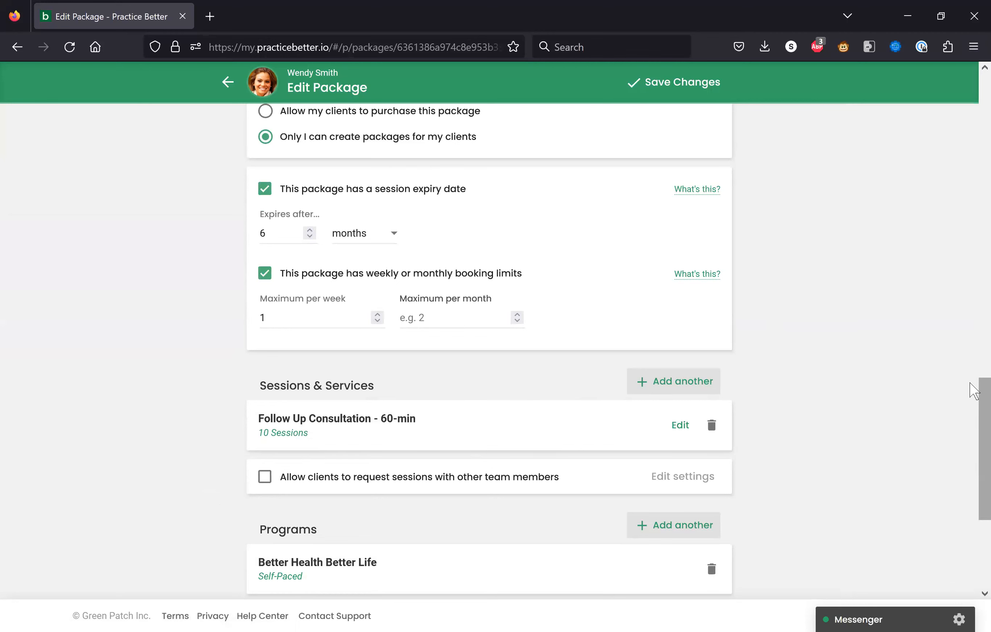
pyautogui.moveTo(974, 395); pyautogui.dragTo(966, 126)
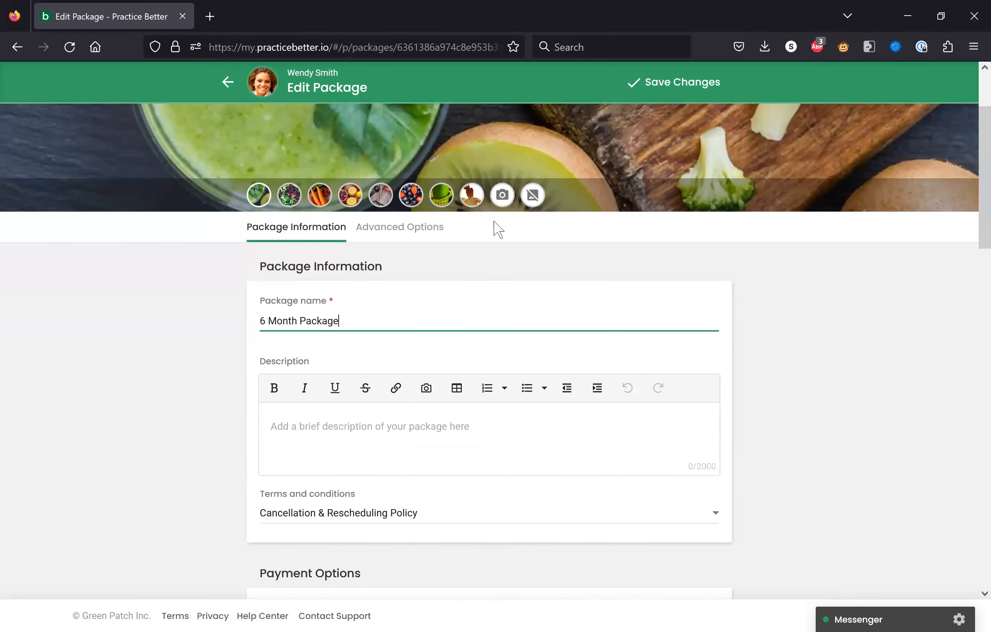
# Start a payment plan in the package's advanced options, requiring clients to pay a deposit of 100 at booking
pyautogui.click(398, 232)
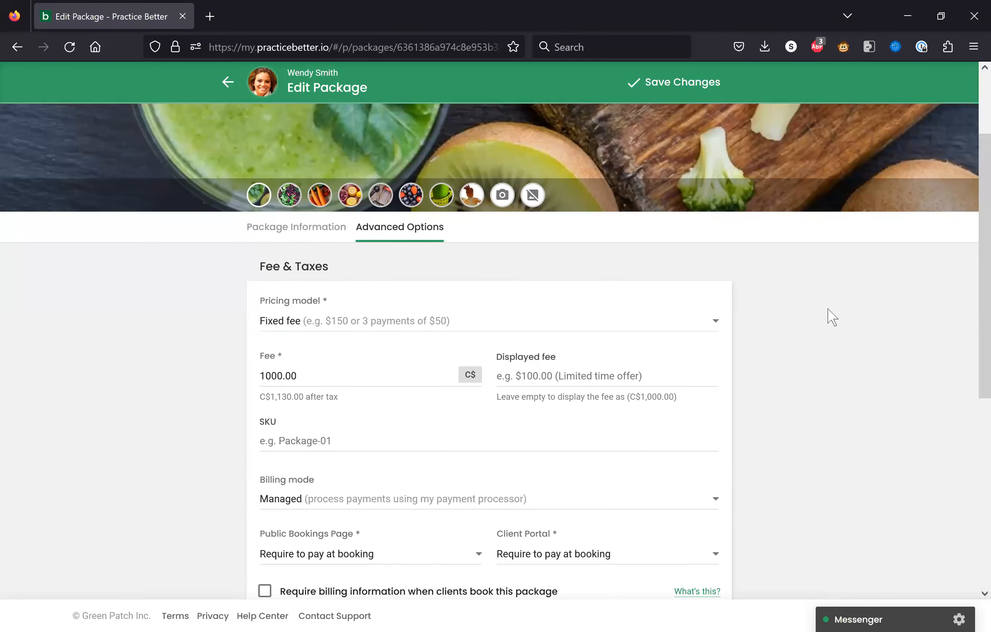
pyautogui.scroll(-7, 831, 317)
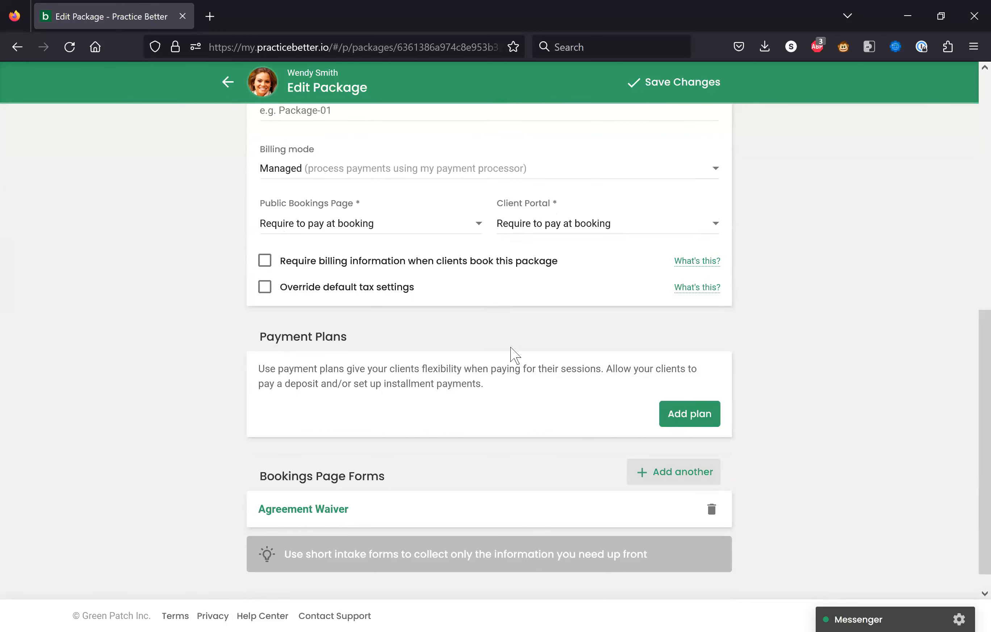
pyautogui.click(683, 414)
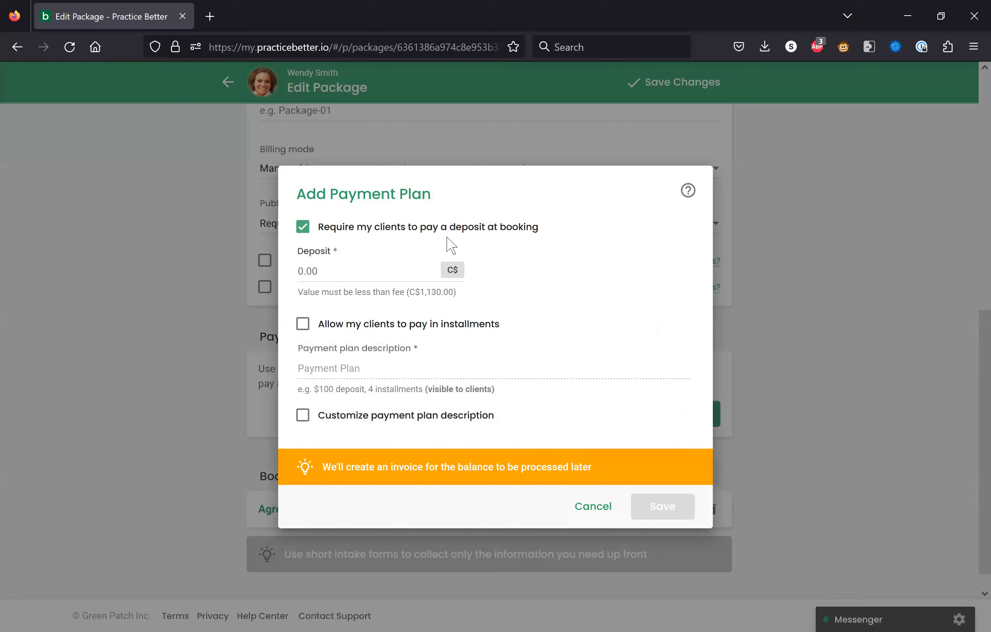
pyautogui.click(378, 270)
pyautogui.write('100')
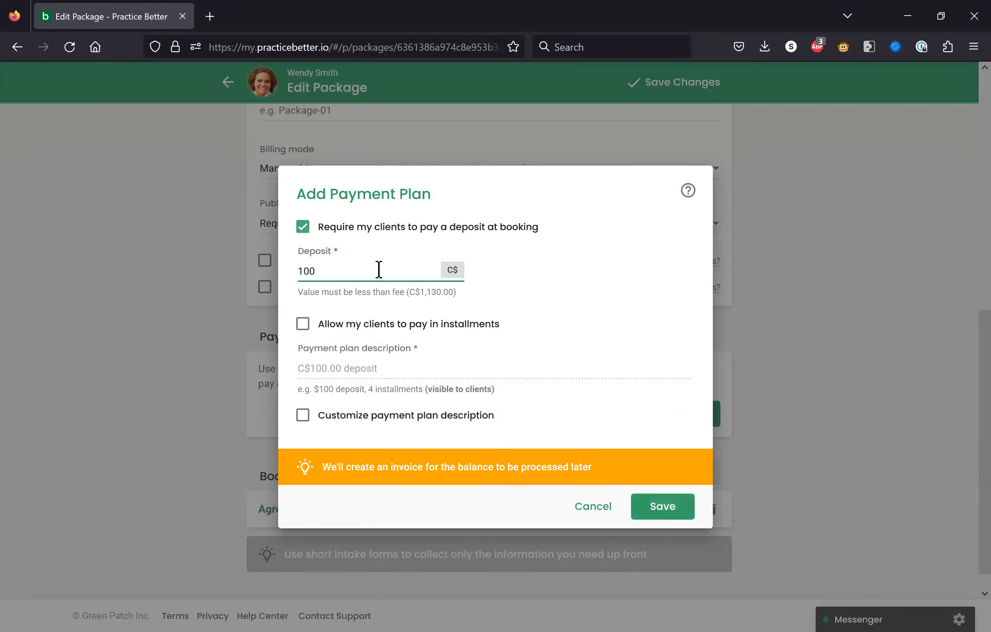
pyautogui.click(421, 339)
# Allow installment payments of 100 starting after 1 months, and save the payment plan
pyautogui.click(303, 324)
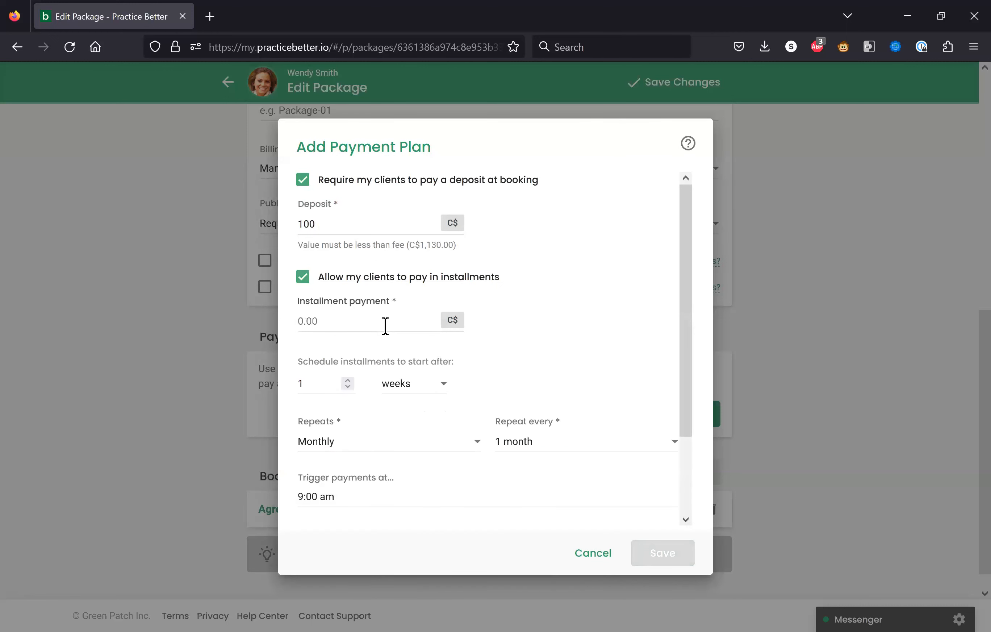
pyautogui.click(375, 321)
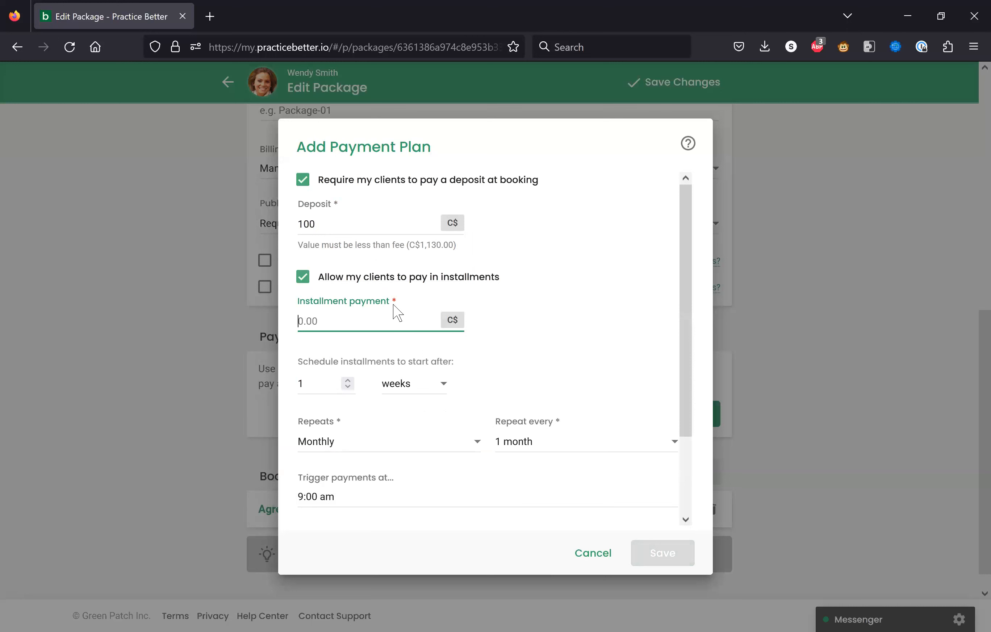
pyautogui.write('100')
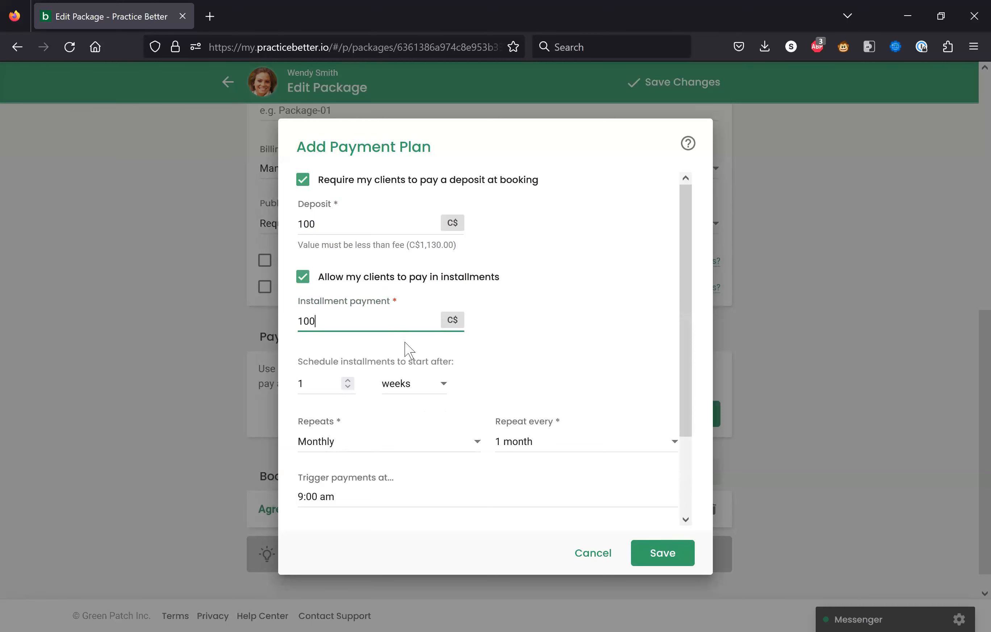
pyautogui.scroll(-2, 402, 346)
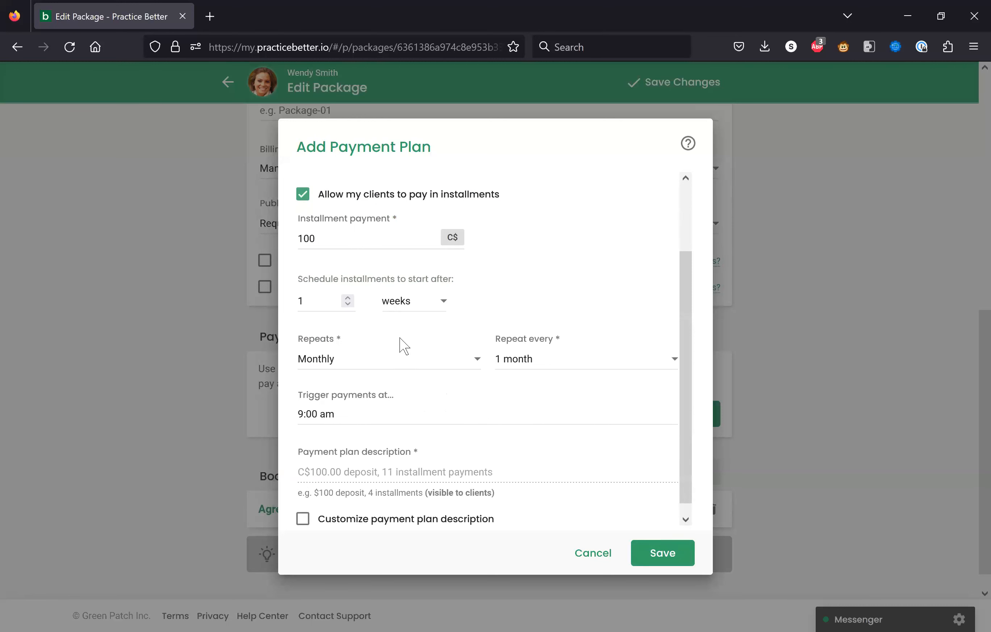
pyautogui.click(416, 306)
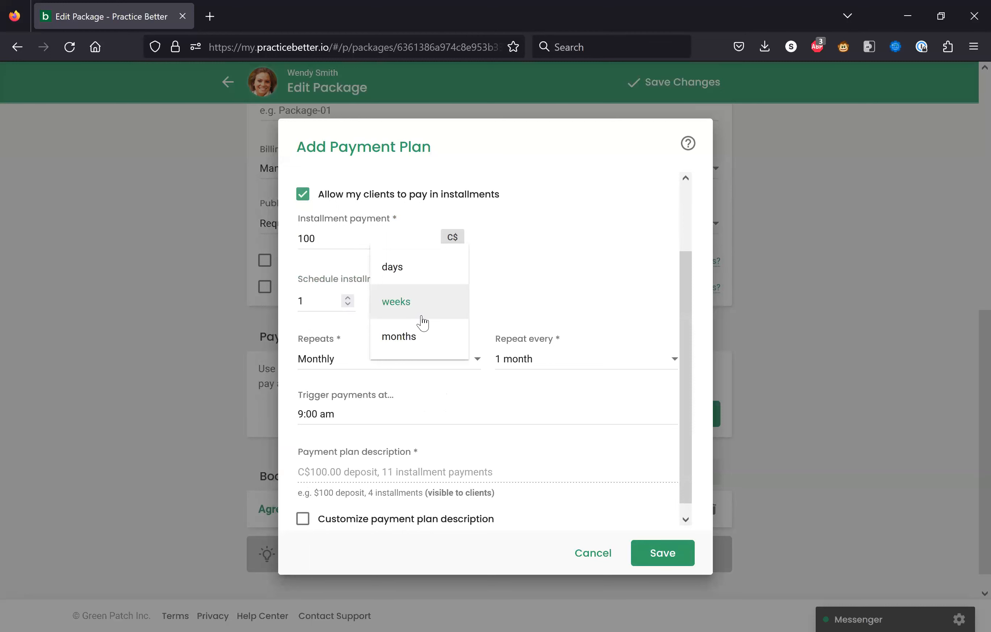
pyautogui.click(420, 341)
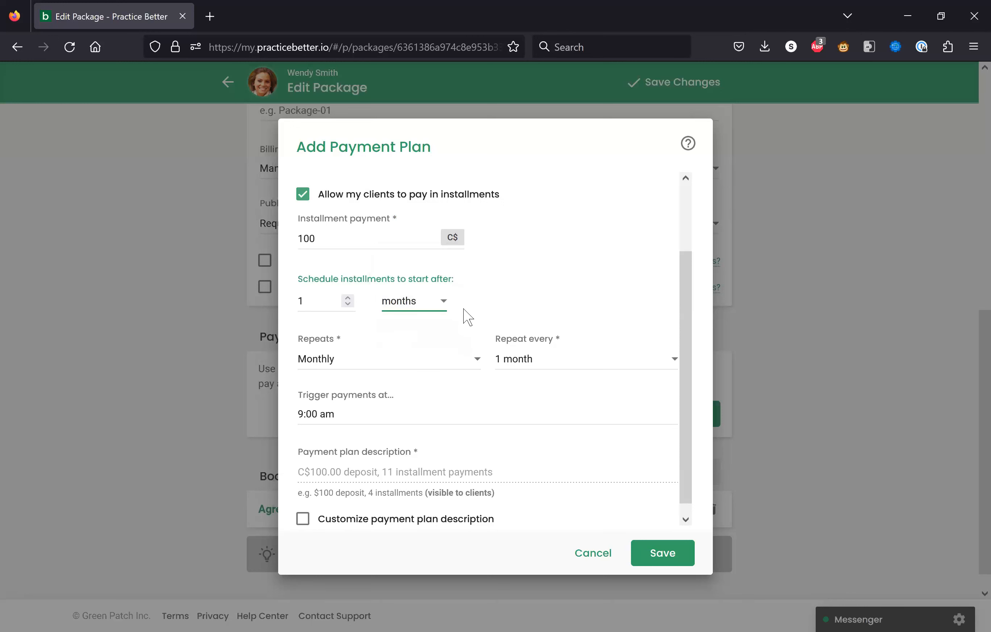
pyautogui.scroll(-1, 462, 317)
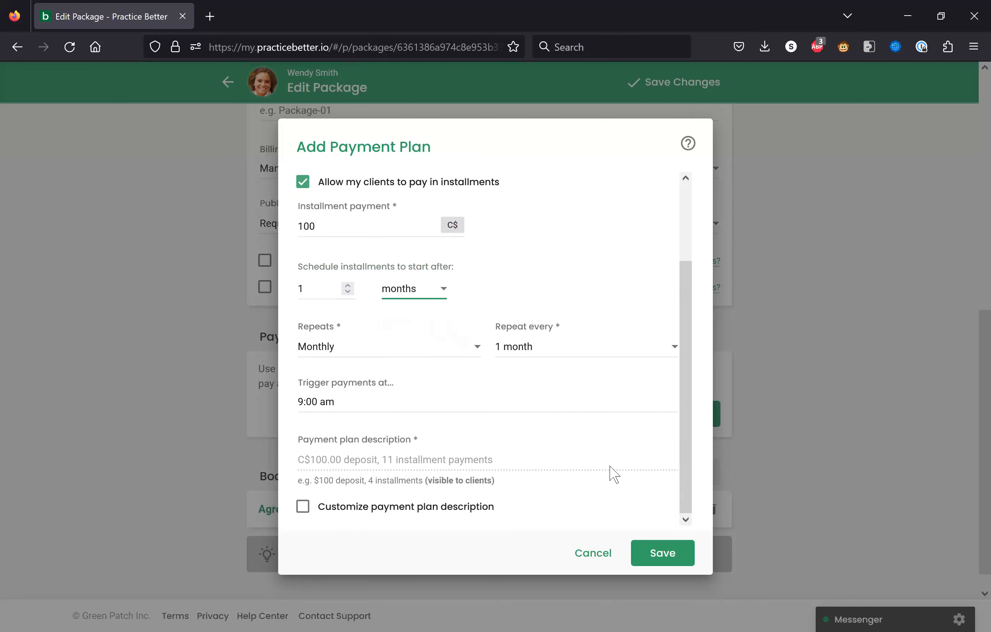
pyautogui.click(645, 557)
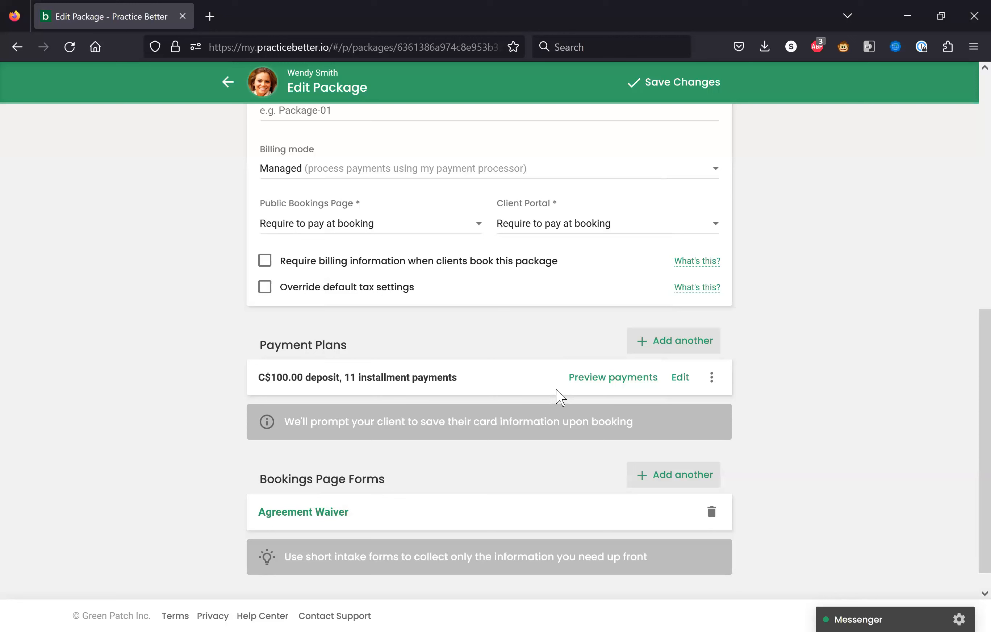
# Preview the payment plan's estimated payment dates and amounts, then return to the package's fee and tax options
pyautogui.click(593, 379)
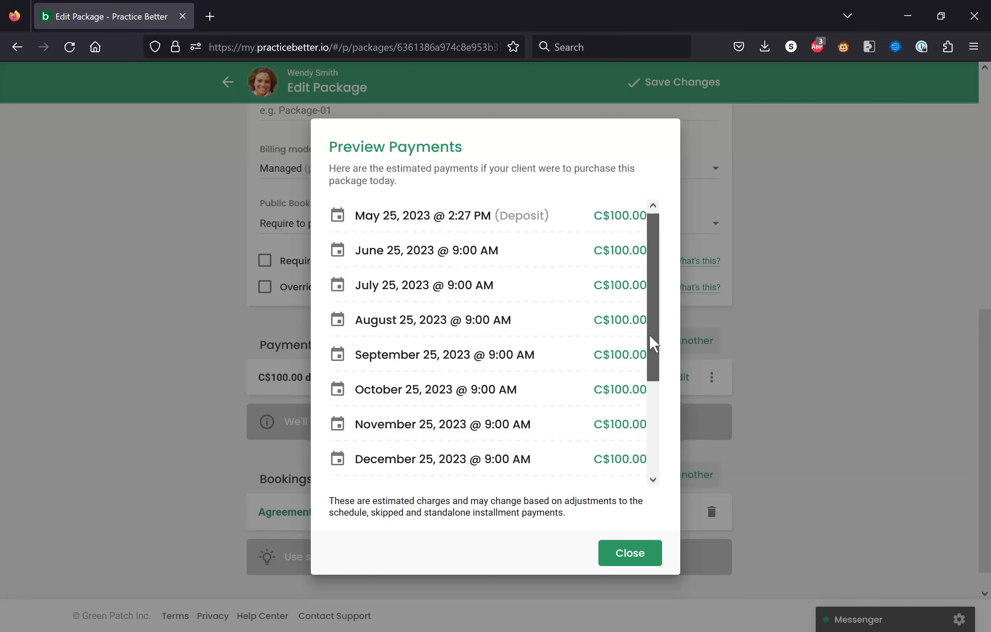
pyautogui.scroll(-3, 648, 358)
pyautogui.scroll(2, 650, 333)
pyautogui.scroll(2, 649, 291)
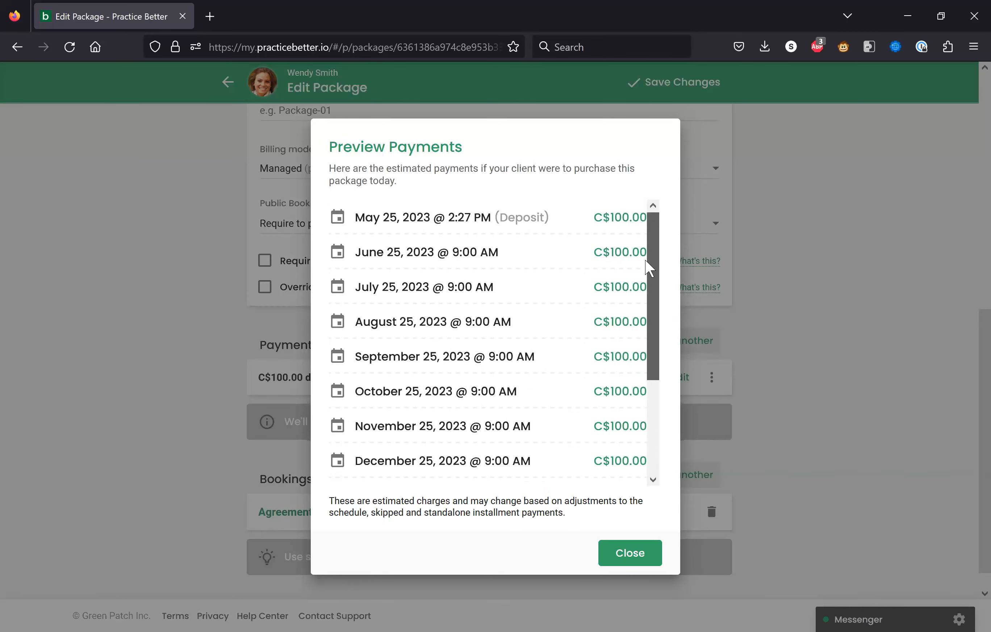
pyautogui.click(618, 558)
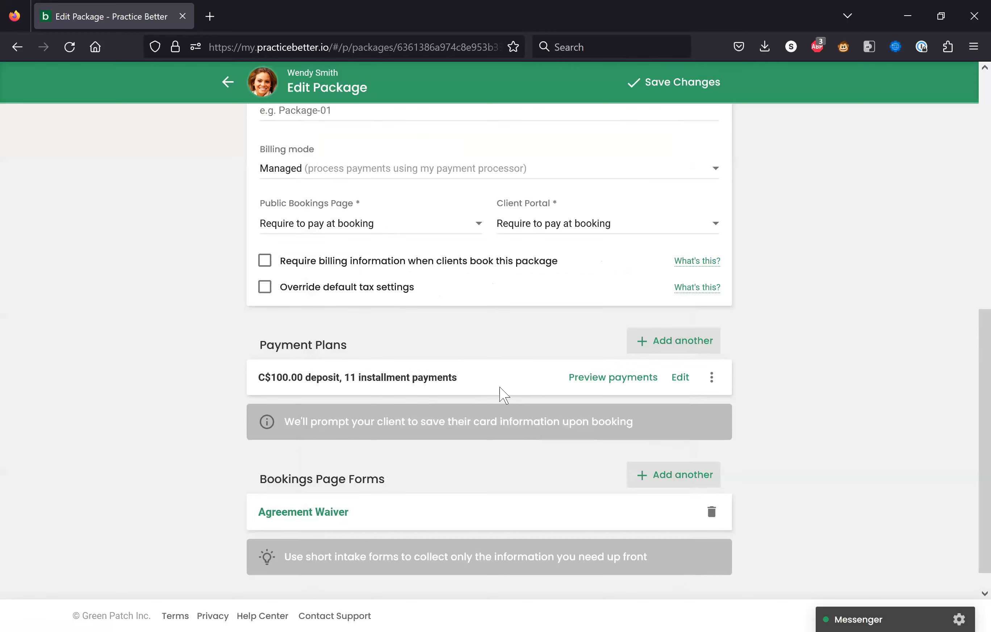
pyautogui.scroll(4, 499, 394)
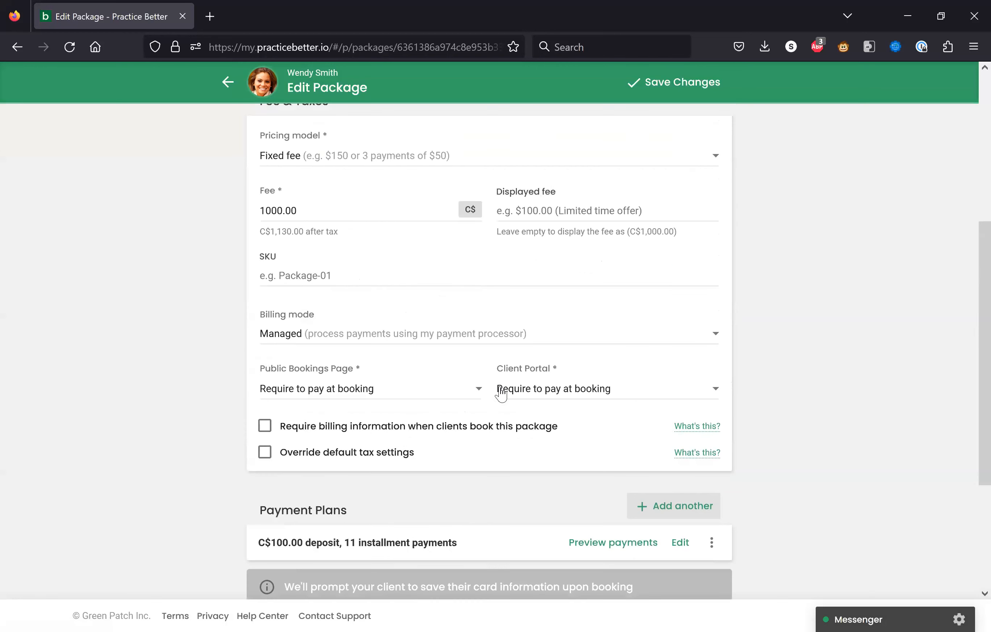
# Check the package's pricing model choices, keep the fixed fee, and save the package changes
pyautogui.click(331, 168)
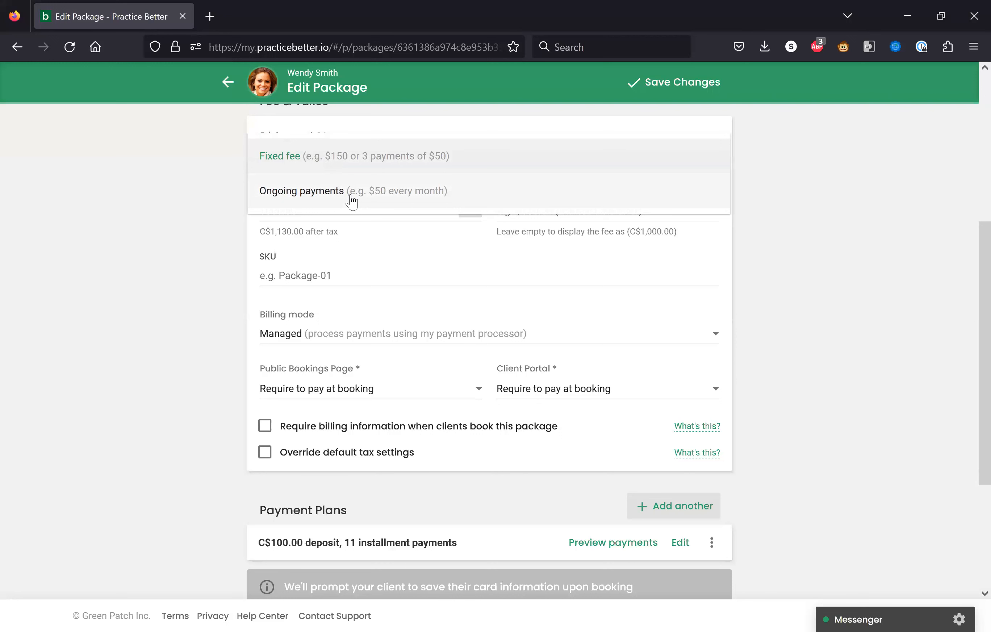
pyautogui.click(888, 212)
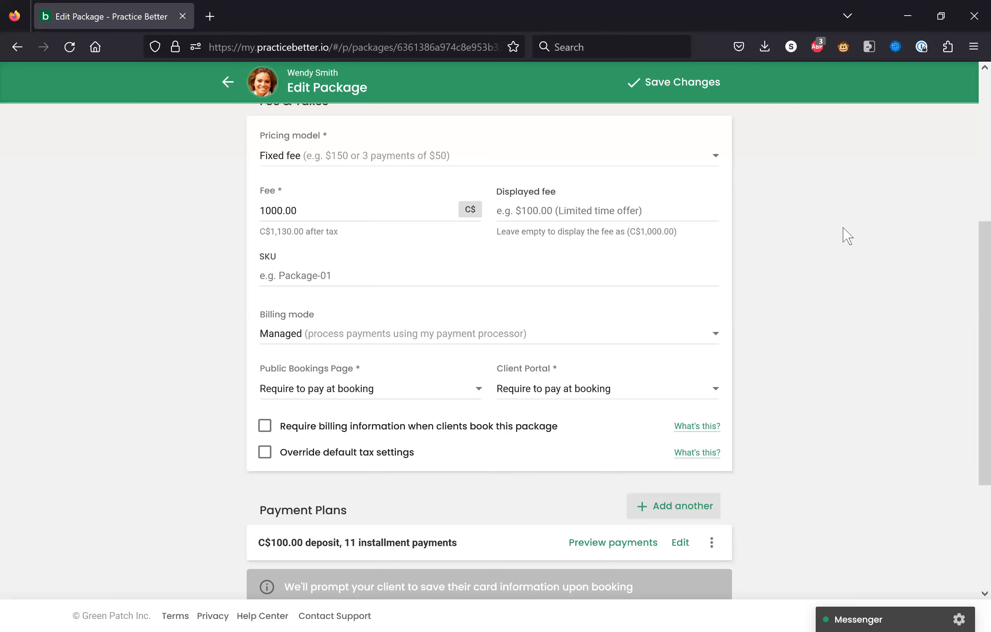
pyautogui.click(694, 85)
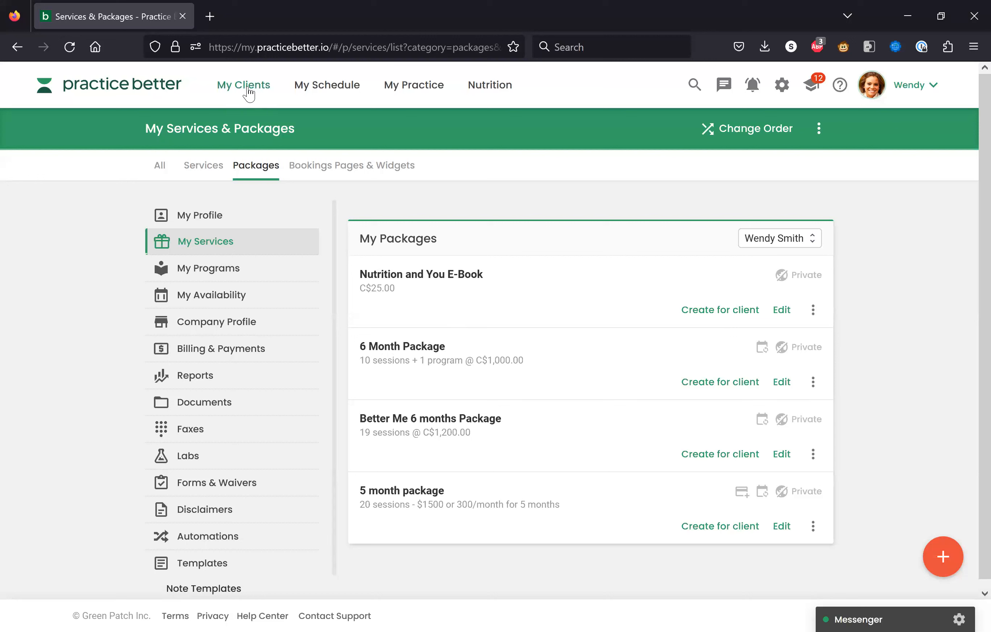
# Start a new payment plan from the billing records of the third client in the recent clients list, for the first team member
pyautogui.click(249, 92)
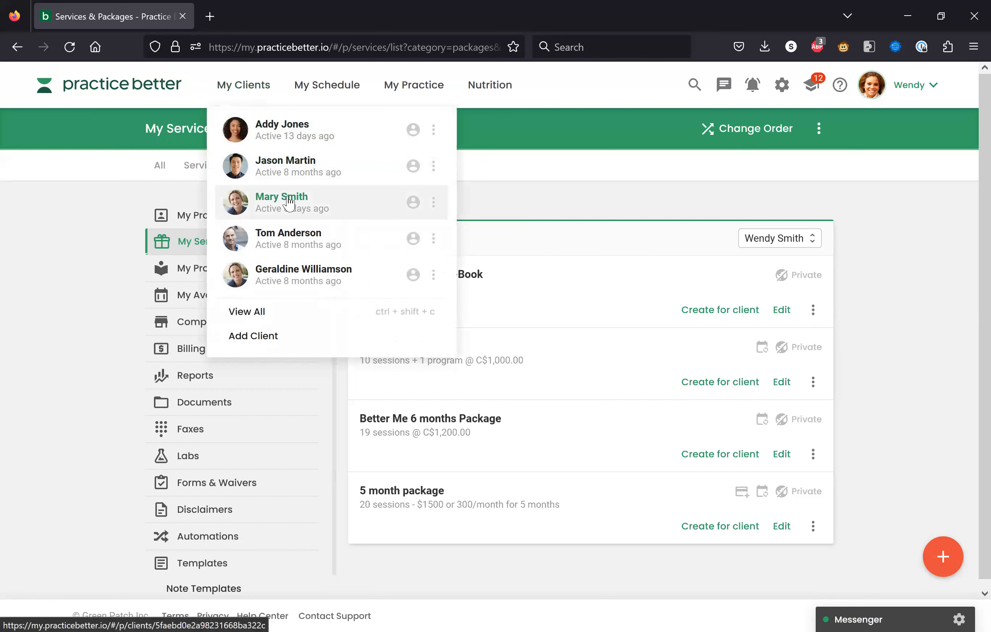
pyautogui.click(288, 203)
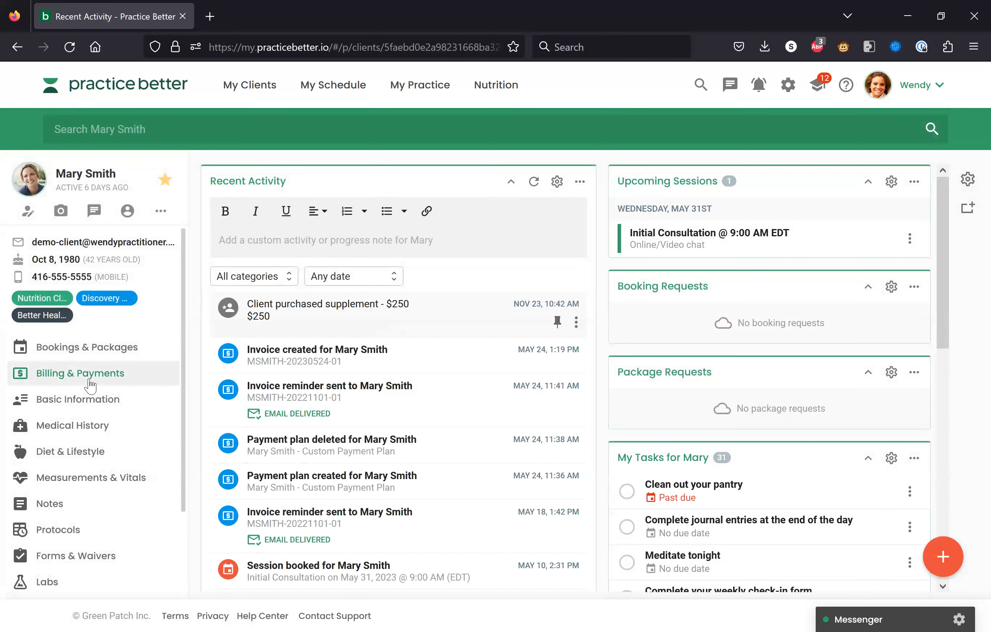
pyautogui.click(90, 385)
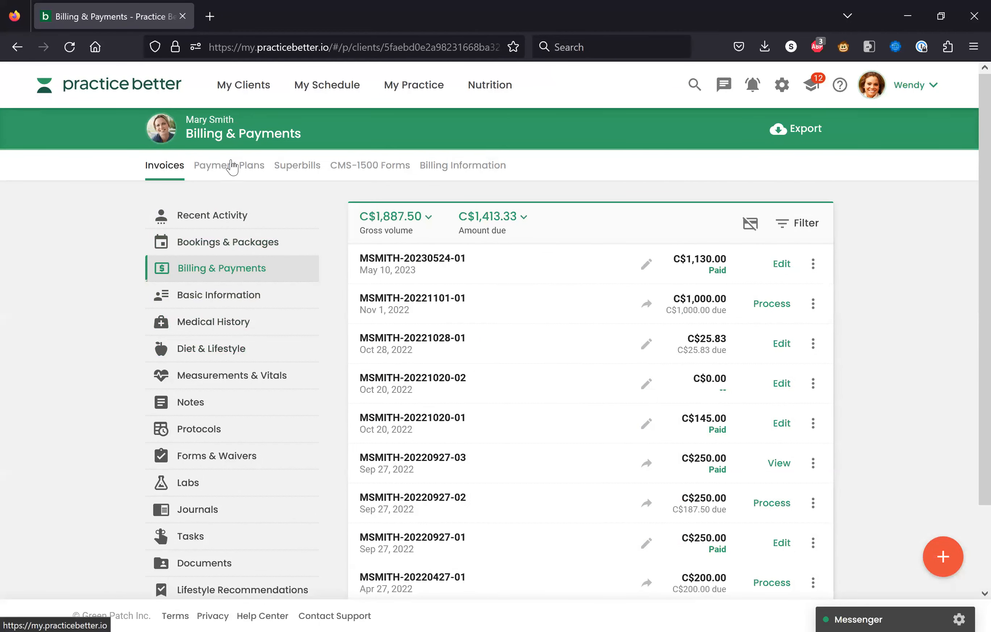
pyautogui.click(232, 165)
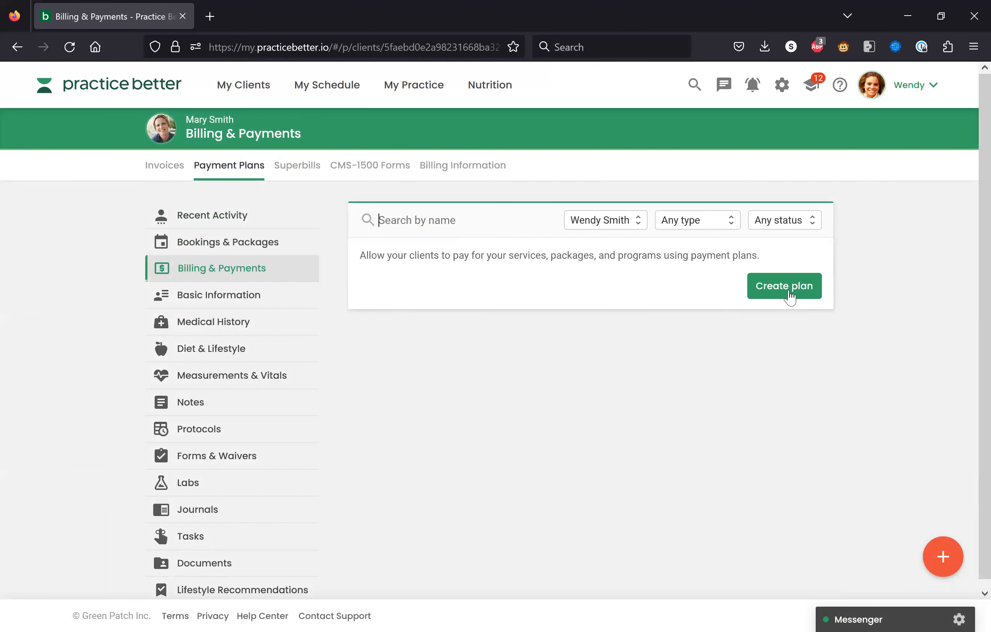
pyautogui.click(789, 292)
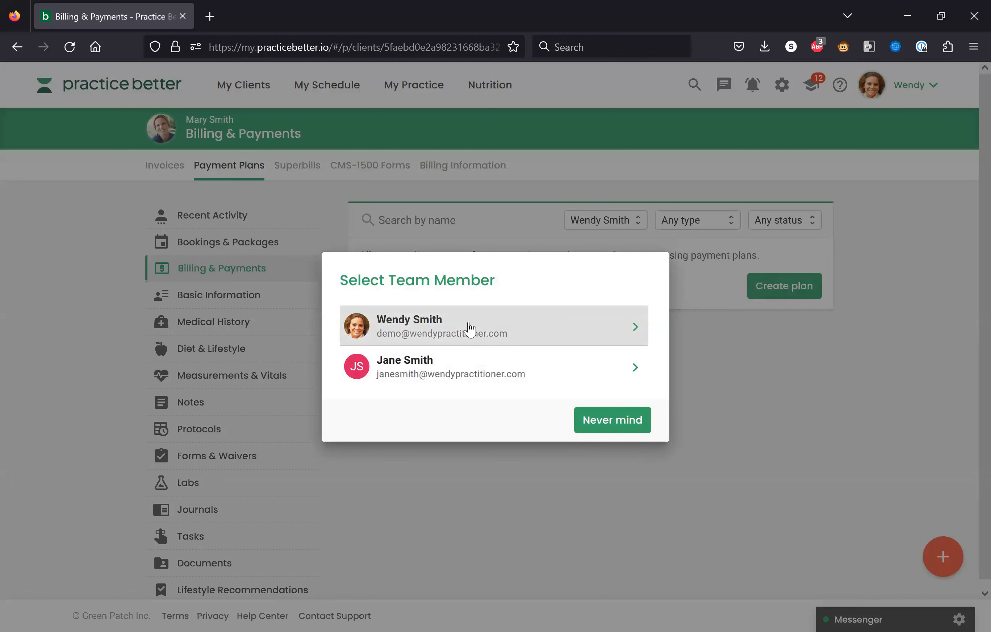
pyautogui.click(470, 329)
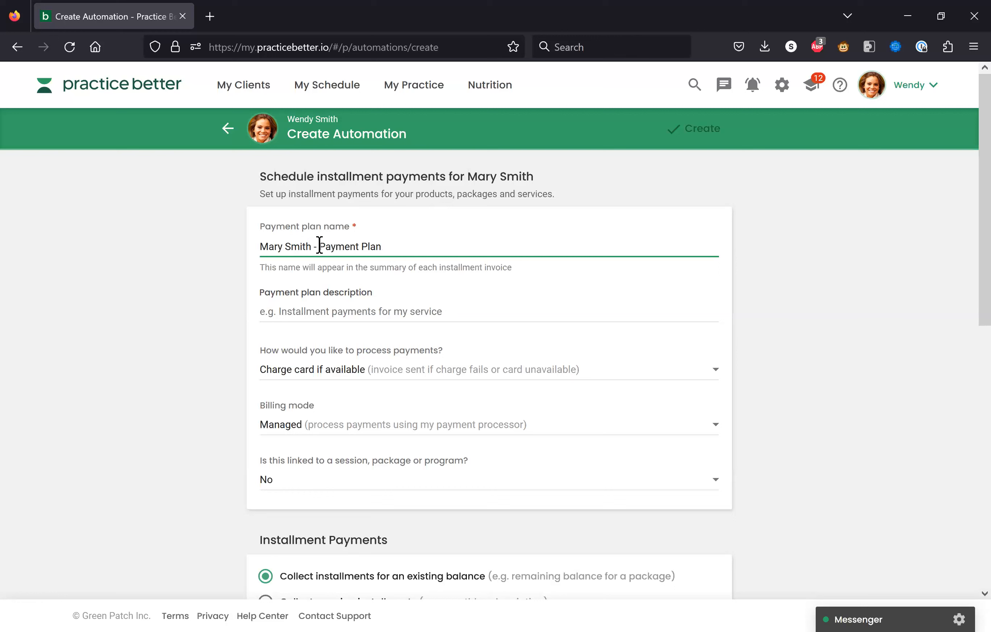
# Add "Custom" before "Payment Plan" in the plan name, process payments by sending invoices to the client, and keep it unlinked from any package
pyautogui.write('Custom')
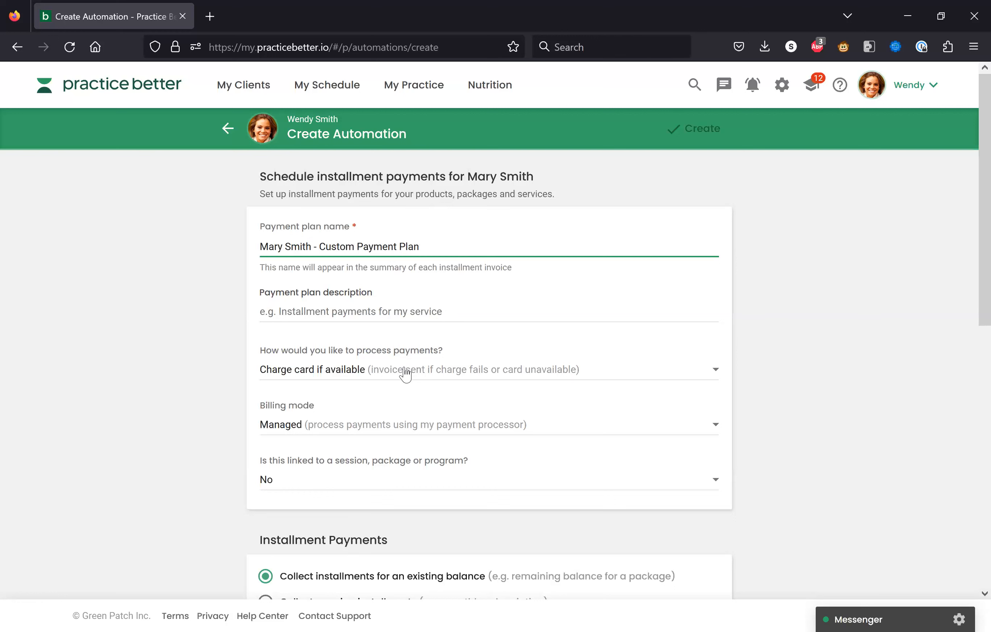
pyautogui.click(405, 372)
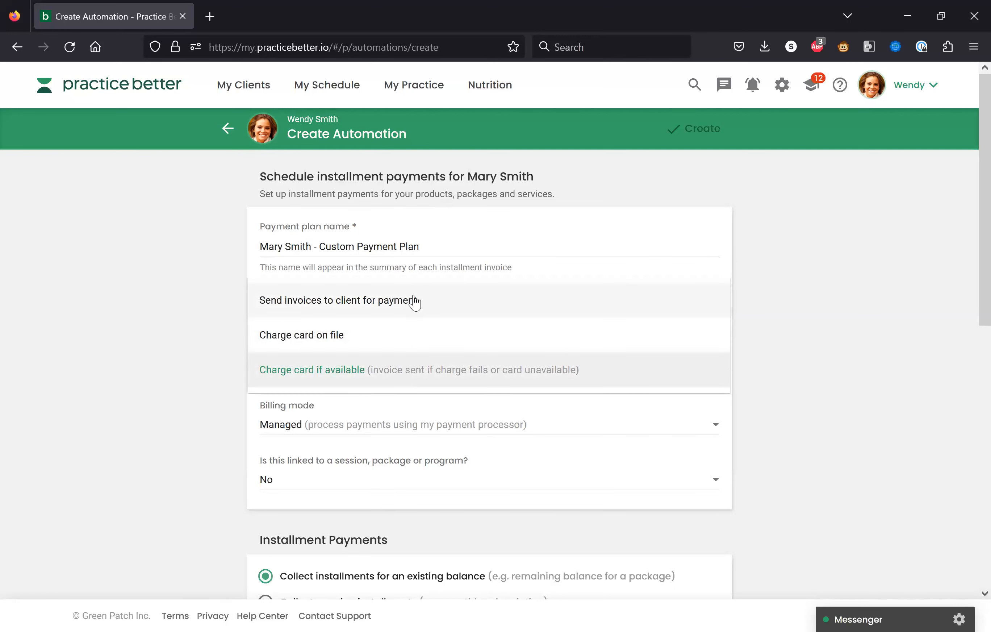
pyautogui.click(415, 303)
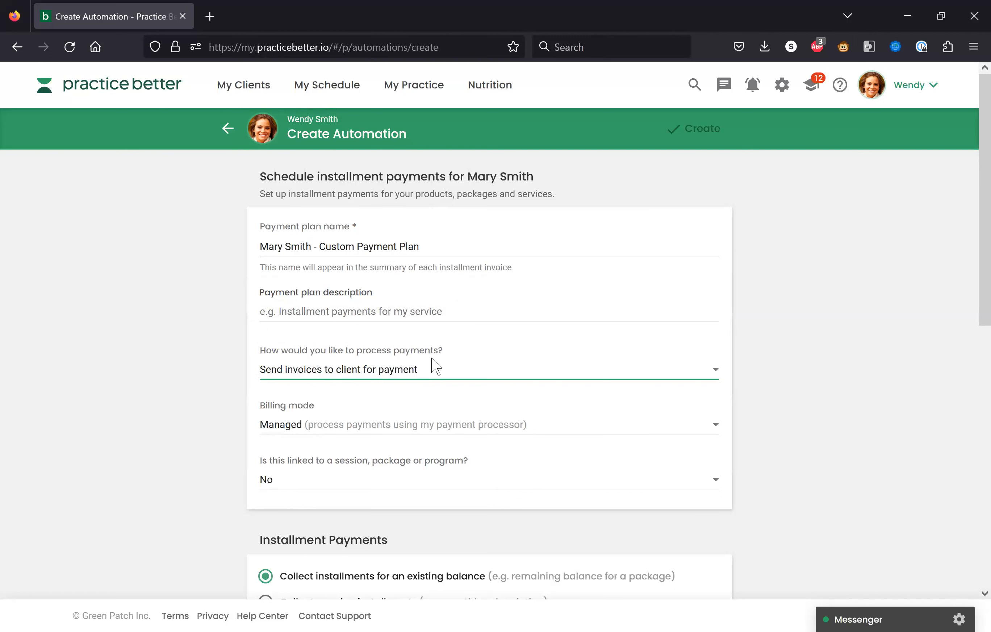
pyautogui.click(430, 371)
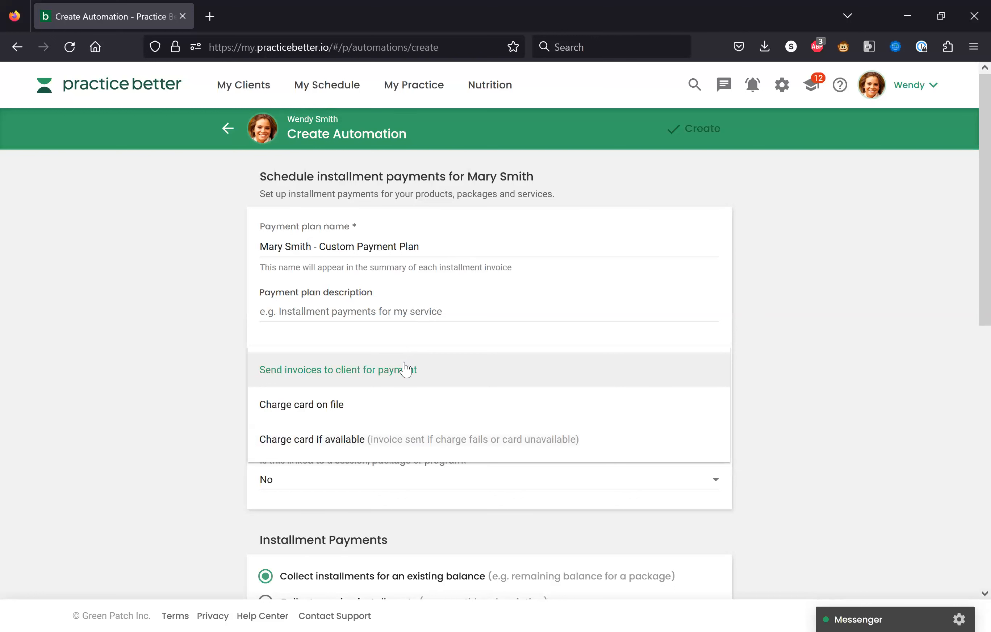
pyautogui.click(406, 369)
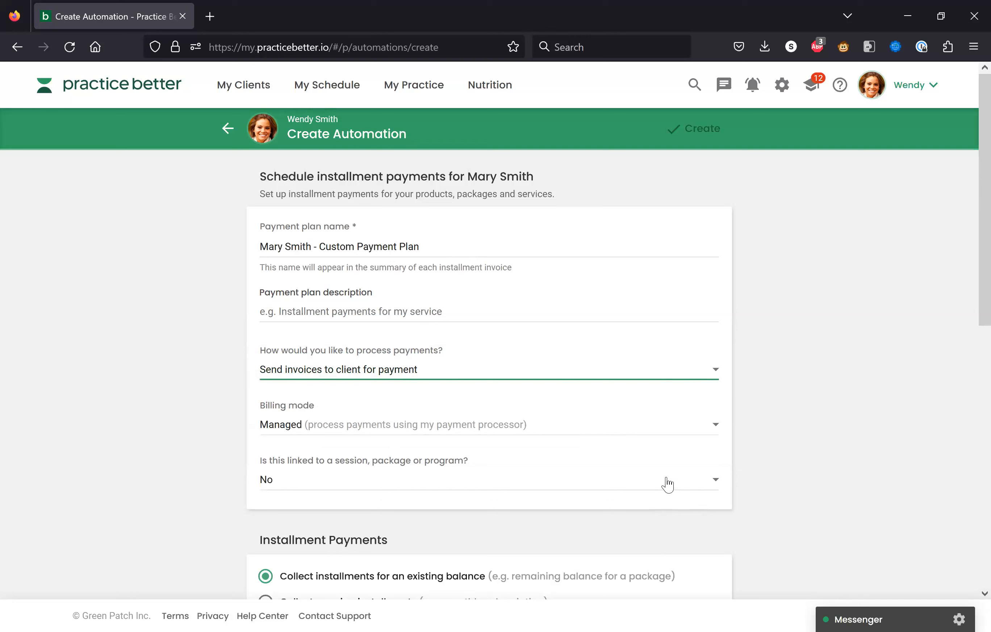
pyautogui.click(667, 484)
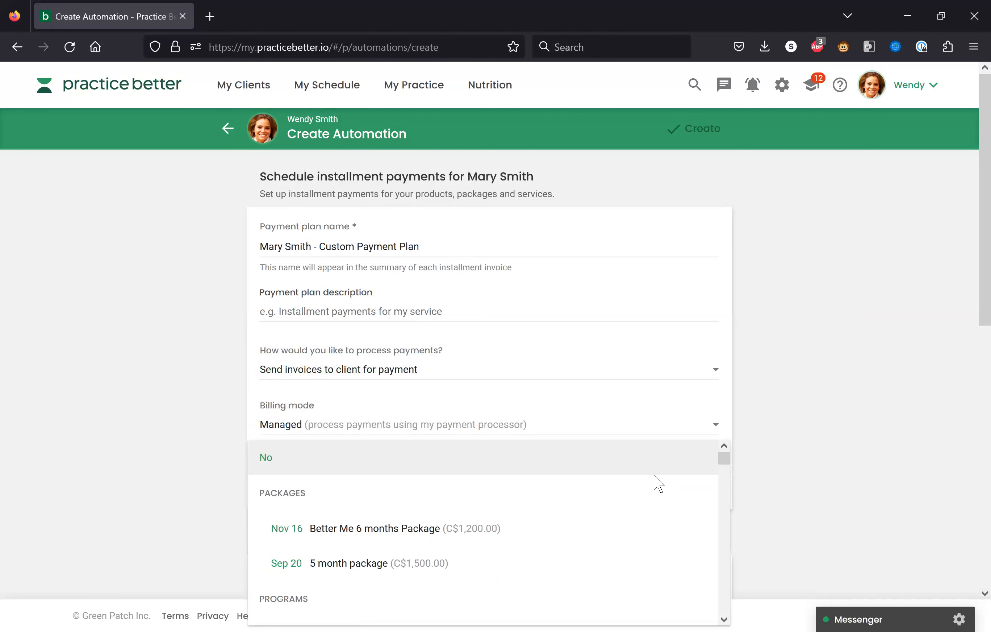
pyautogui.click(644, 473)
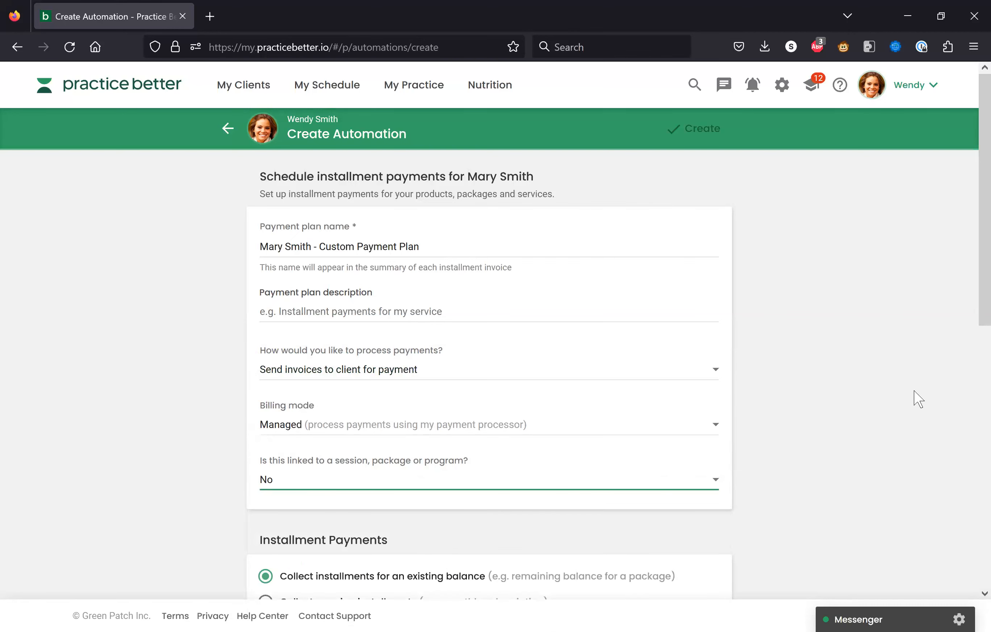
# Set the plan to collect ongoing installments with an installment payment of 50
pyautogui.scroll(-5, 919, 399)
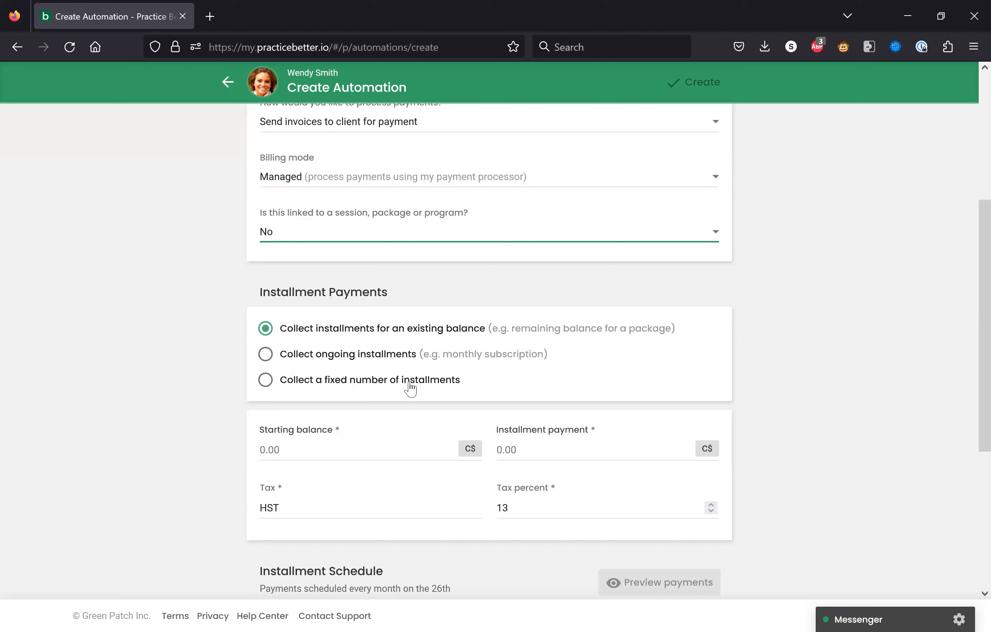
pyautogui.click(371, 356)
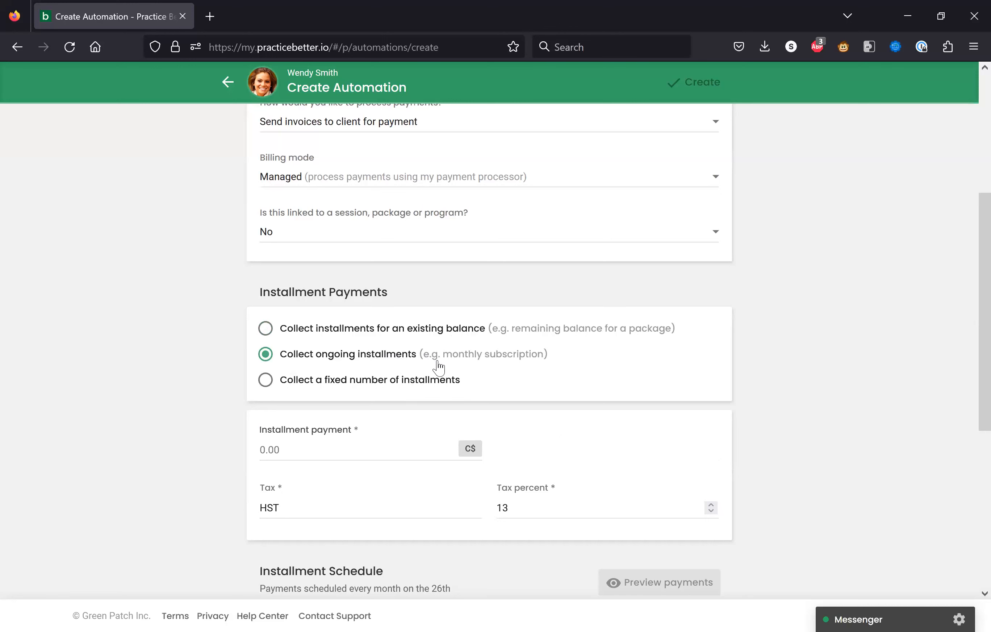
pyautogui.scroll(-2, 433, 358)
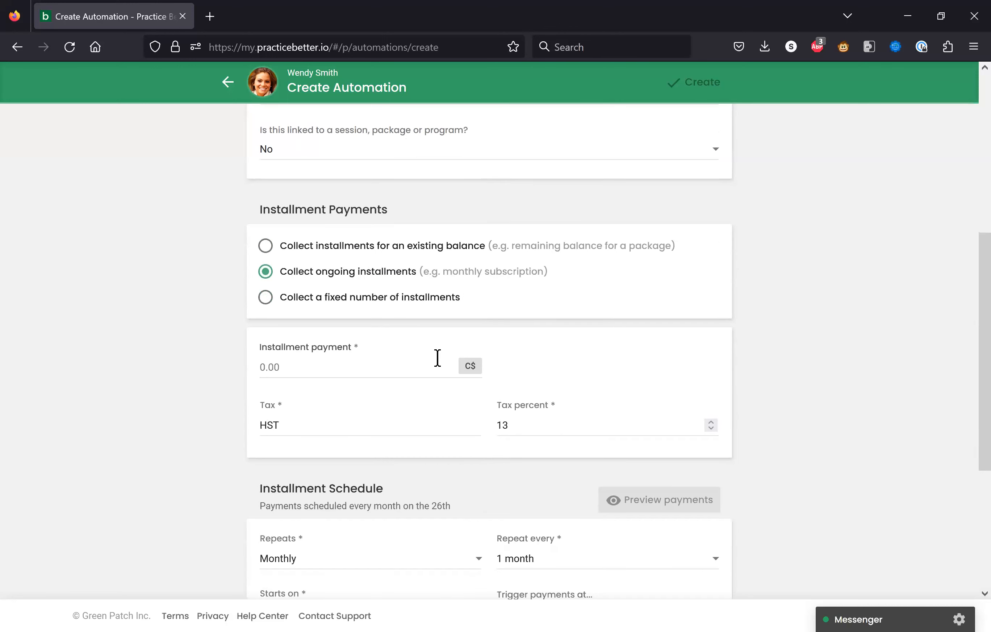
pyautogui.click(359, 366)
pyautogui.write('50')
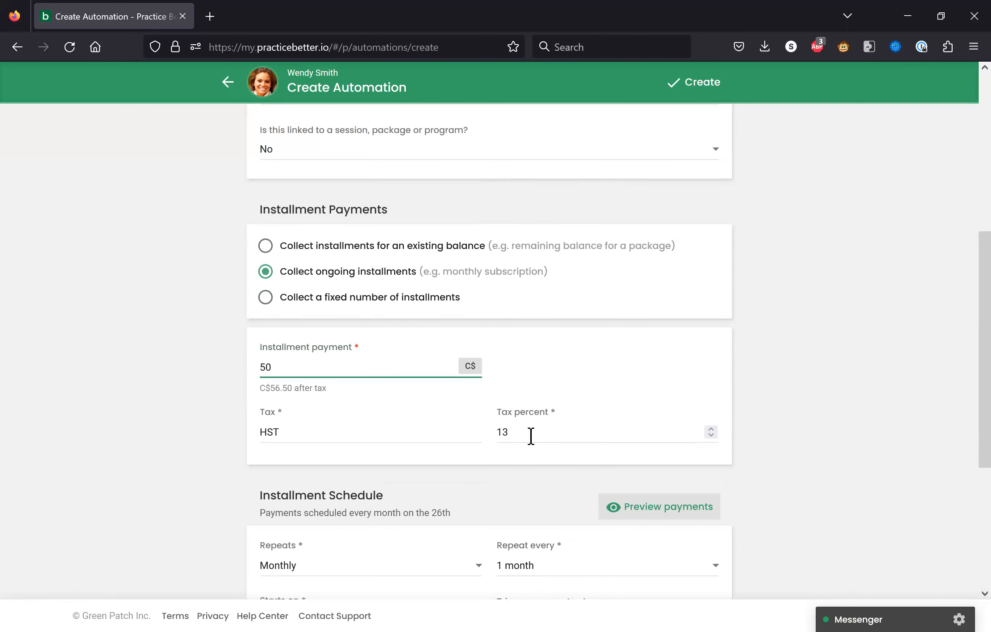
# Remove the tax name and tax percent from the installment payments
pyautogui.scroll(-2, 531, 436)
pyautogui.click(262, 343)
pyautogui.doubleClick(262, 344)
pyautogui.press('BackSpace')
pyautogui.press('Tab')
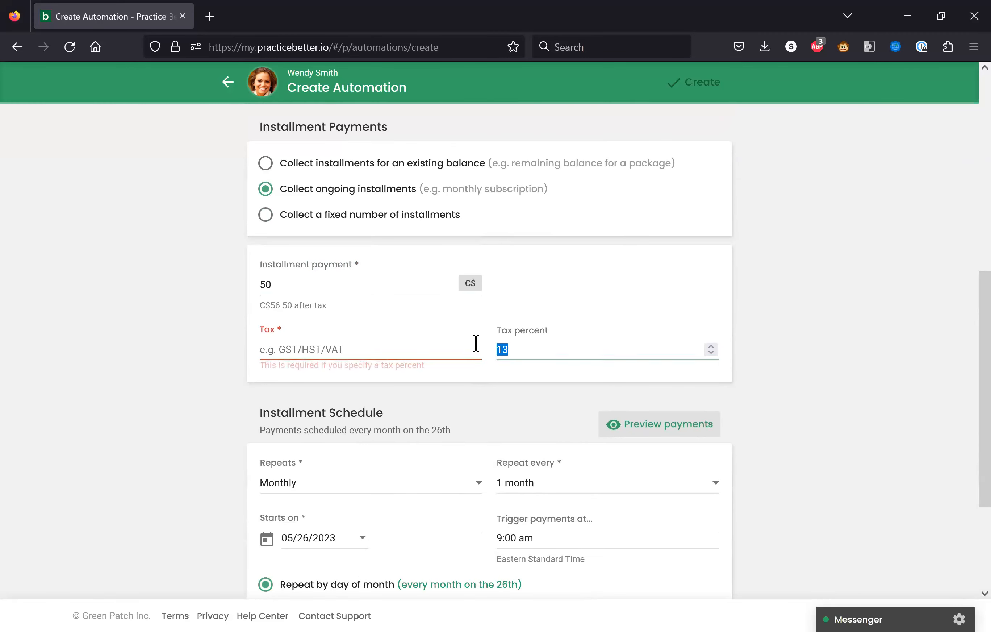
pyautogui.press('BackSpace')
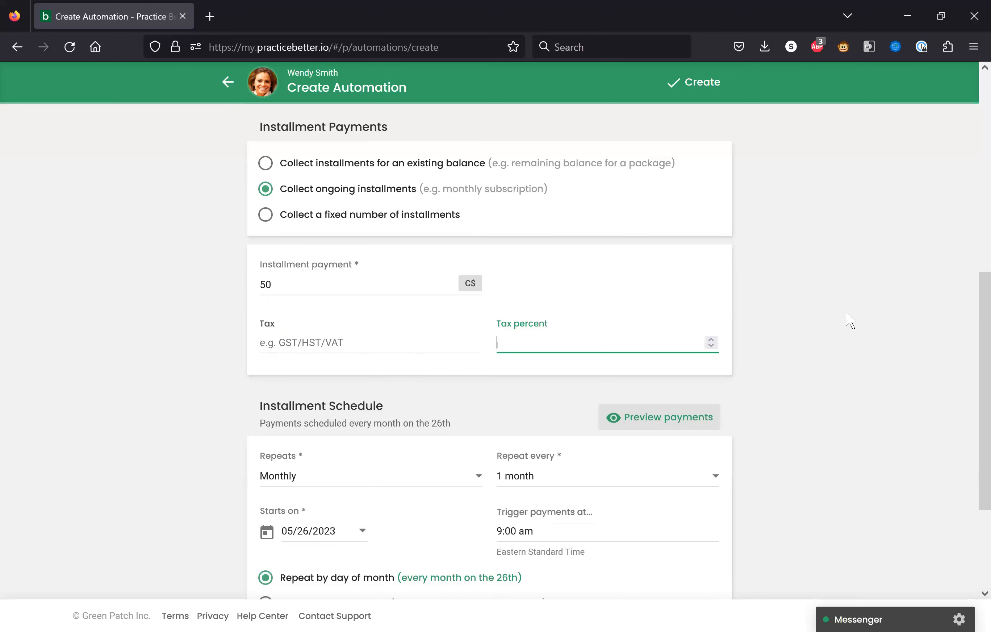
pyautogui.click(849, 372)
# Set the monthly installment schedule to start on 06/01/2023
pyautogui.scroll(-2, 849, 372)
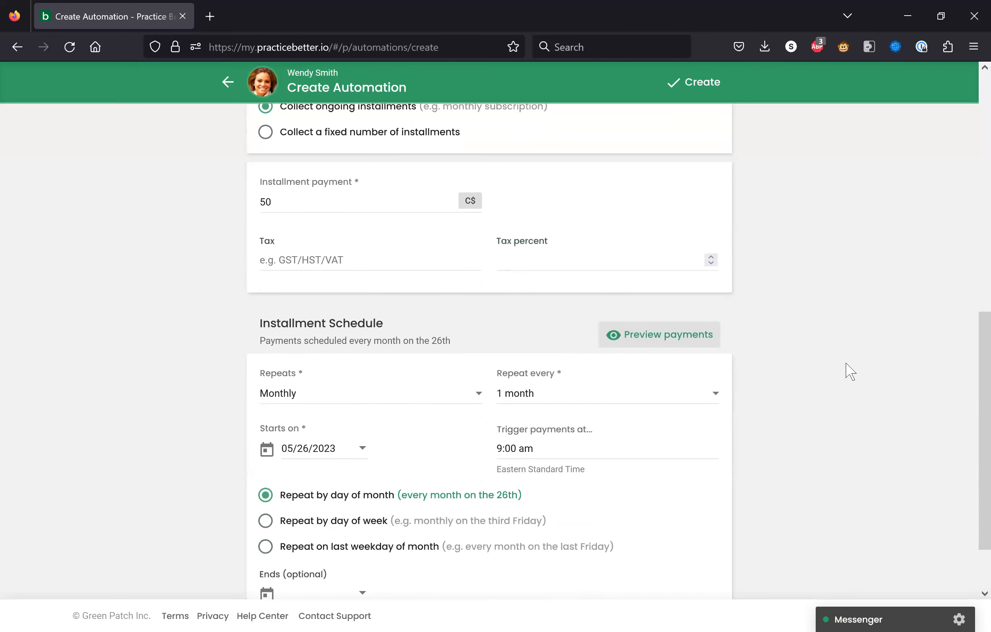
pyautogui.scroll(-2, 850, 371)
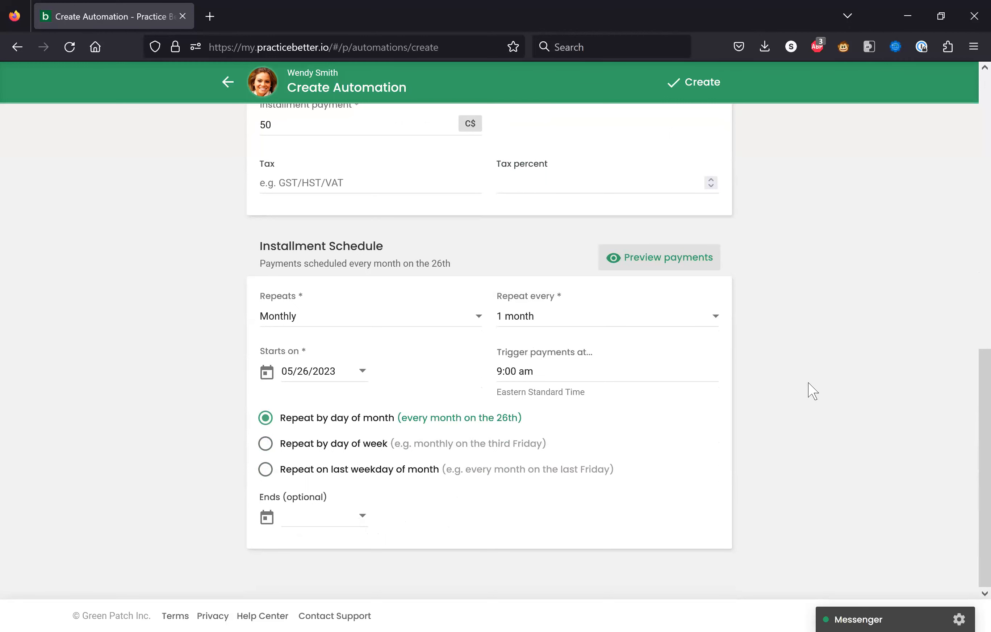
pyautogui.click(357, 385)
pyautogui.scroll(-3, 363, 478)
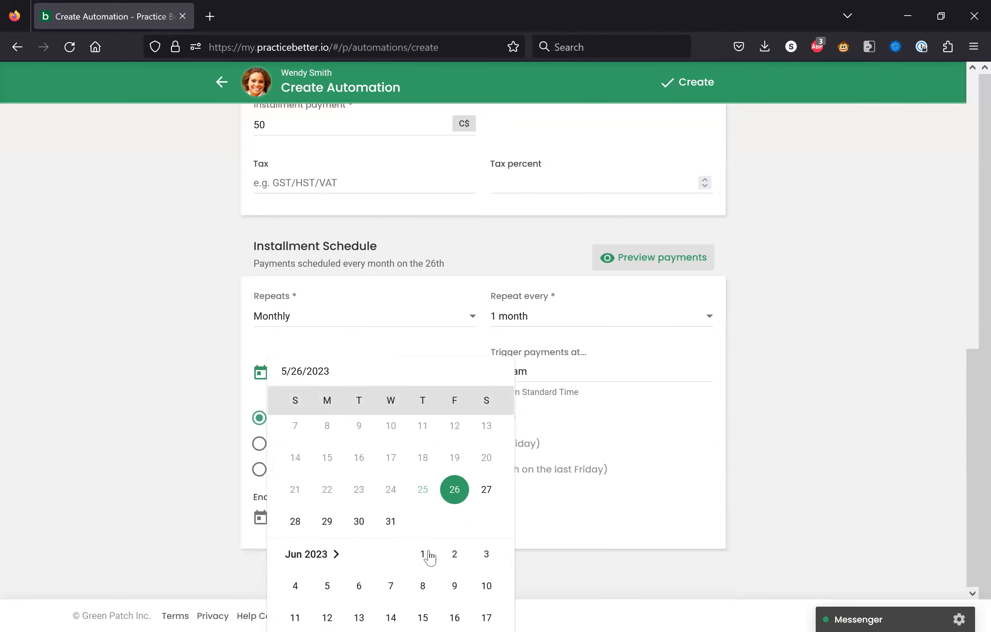
pyautogui.click(423, 557)
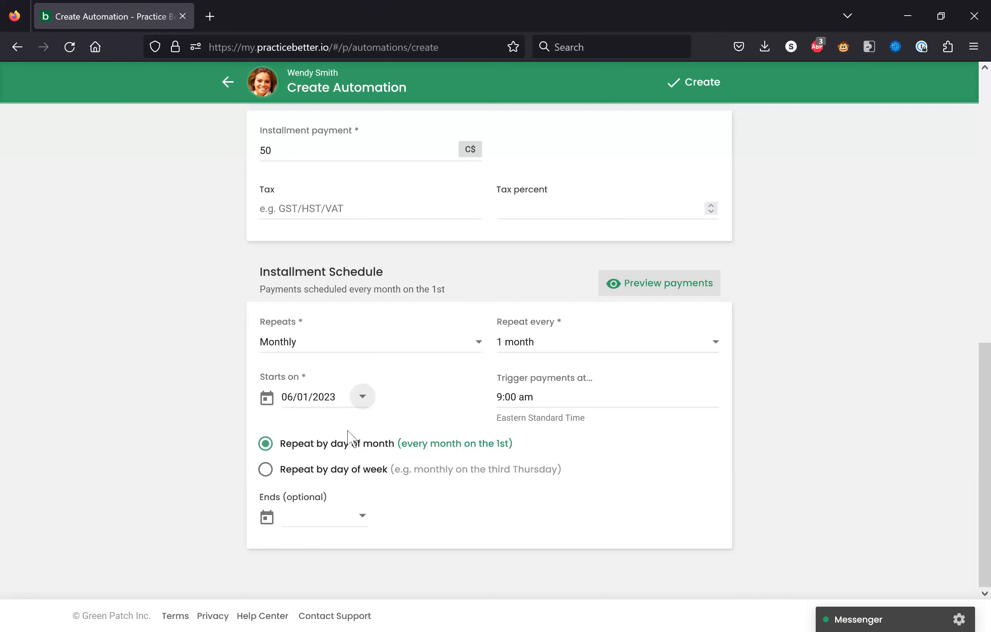
# Preview the upcoming installments, then create and schedule the payment plan with a confirmation sent to the client
pyautogui.click(676, 292)
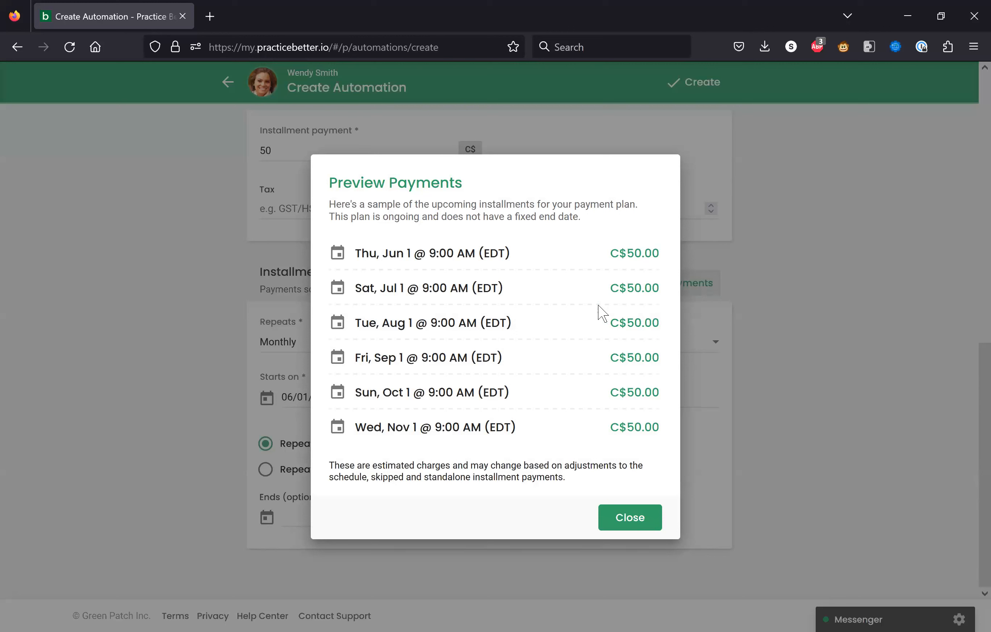
pyautogui.click(636, 516)
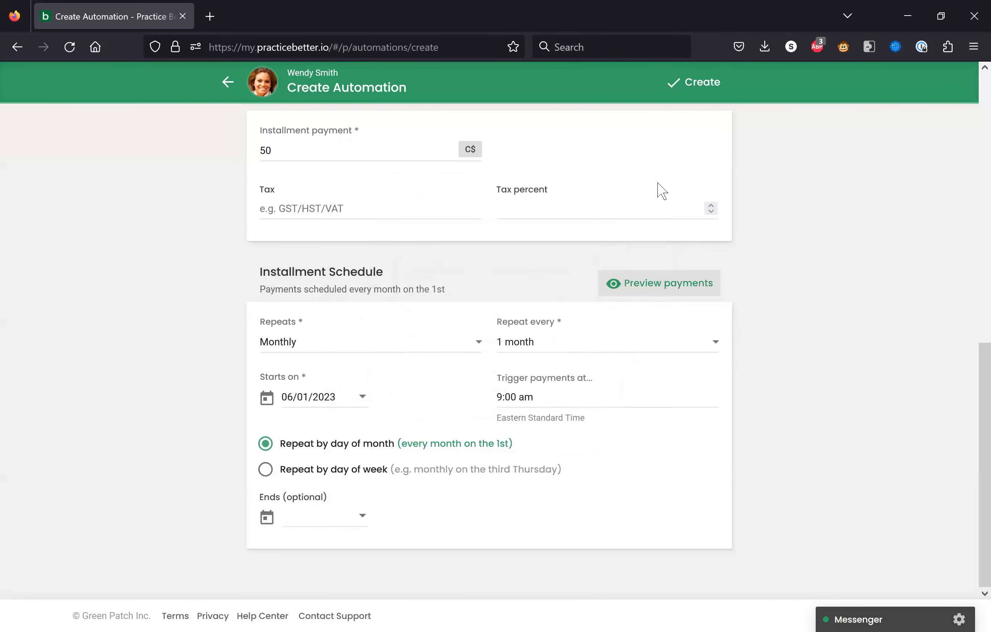
pyautogui.click(704, 83)
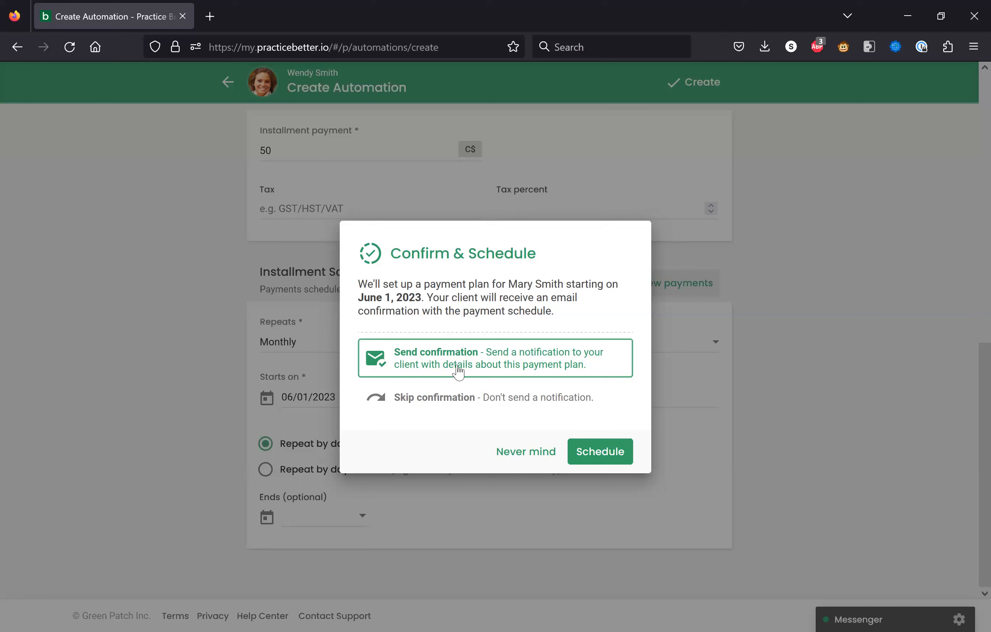
pyautogui.click(598, 461)
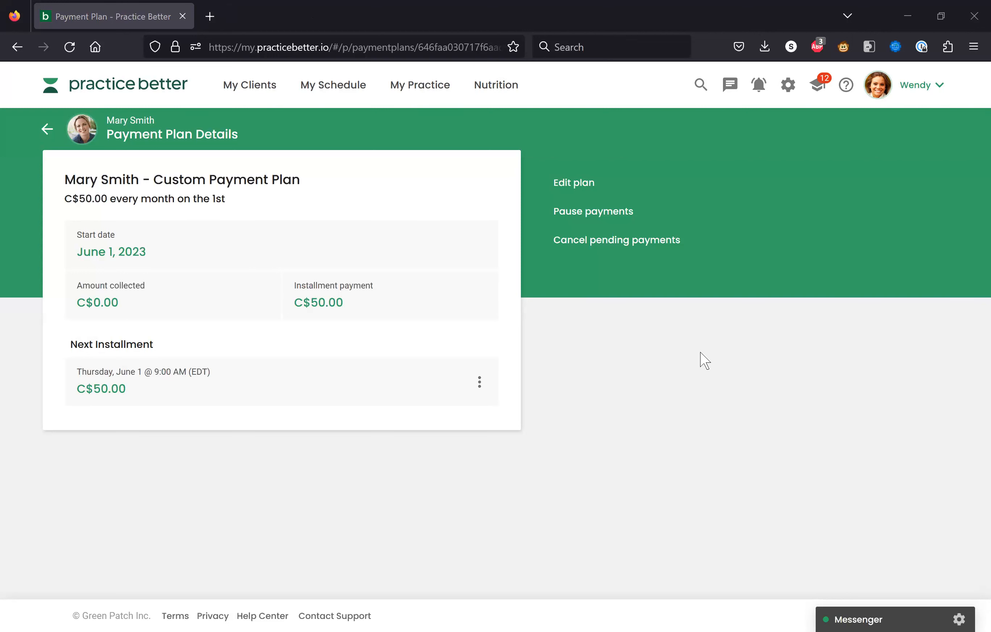
# Open the Initial Consultation service for editing from the practice's services and look over its payment options
pyautogui.click(432, 84)
pyautogui.click(388, 148)
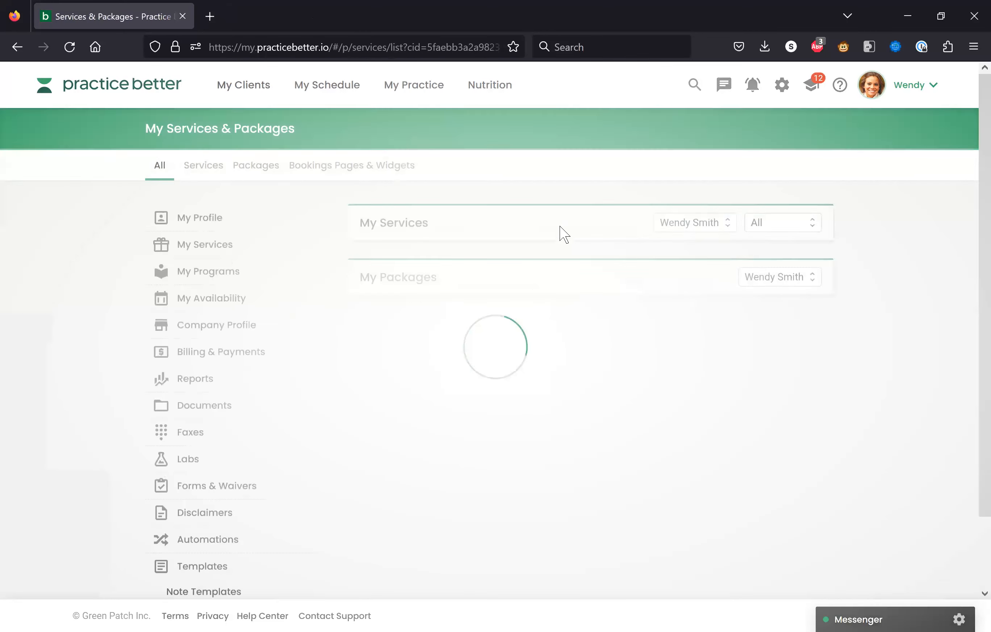
pyautogui.scroll(-2, 637, 274)
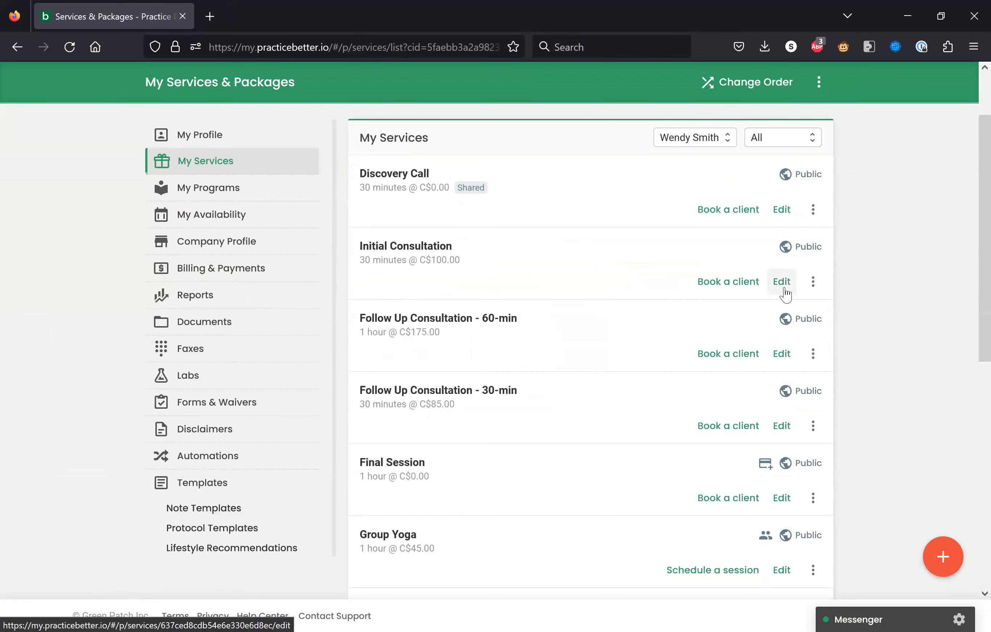
pyautogui.click(782, 283)
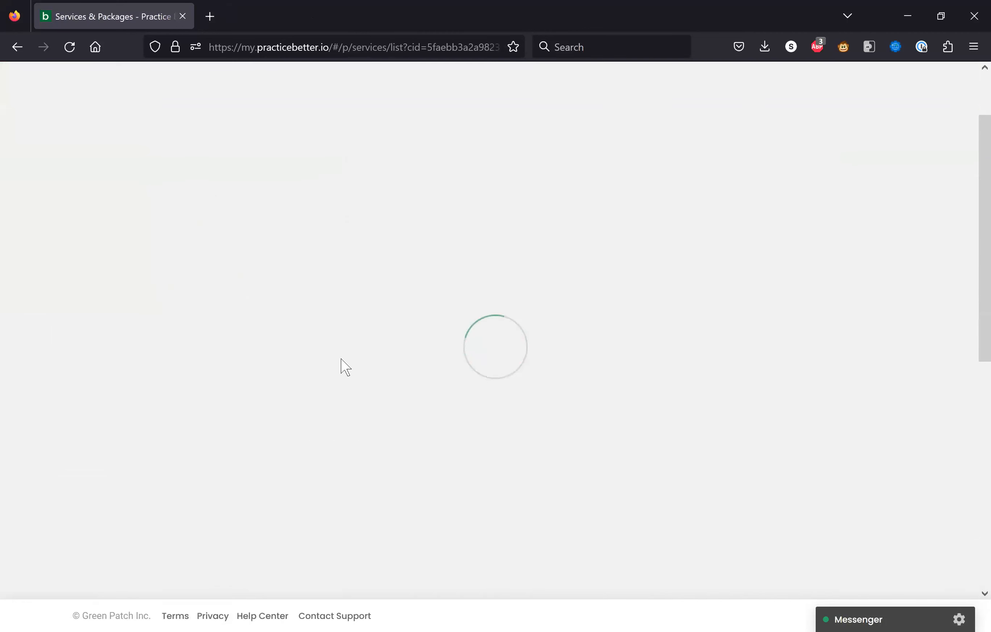
pyautogui.scroll(-10, 361, 355)
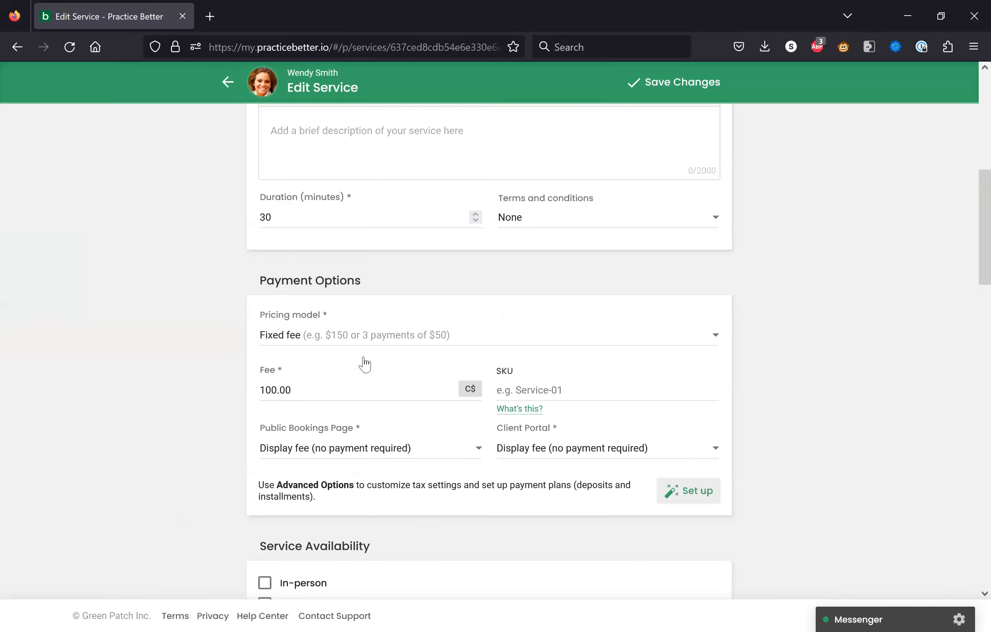
pyautogui.scroll(-2, 363, 358)
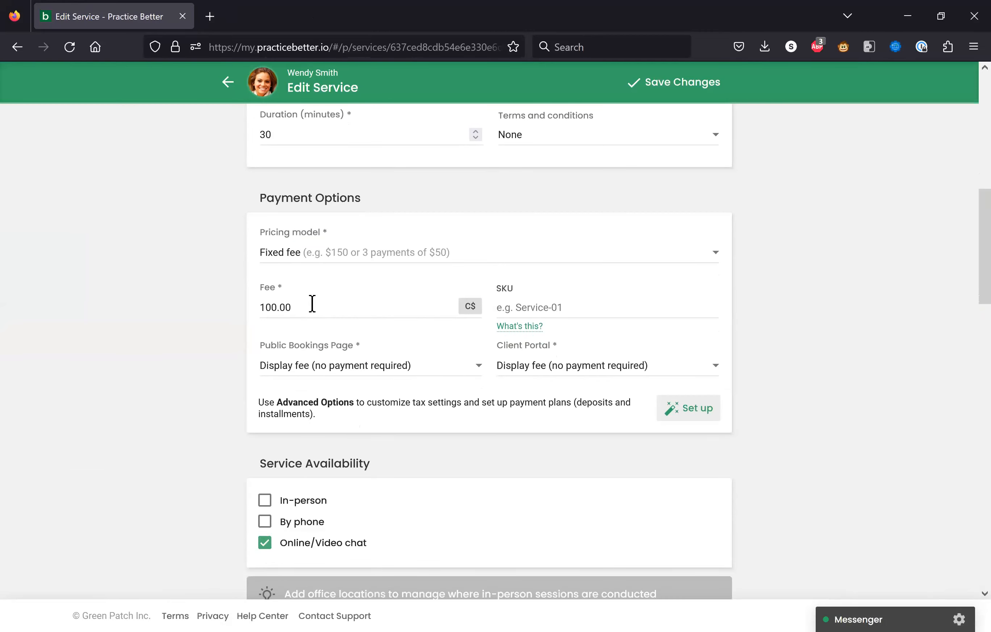
# Examine the Initial Consultation service's advanced options for its fee, displayed fee, billing mode and tax settings
pyautogui.scroll(12, 376, 343)
pyautogui.click(406, 349)
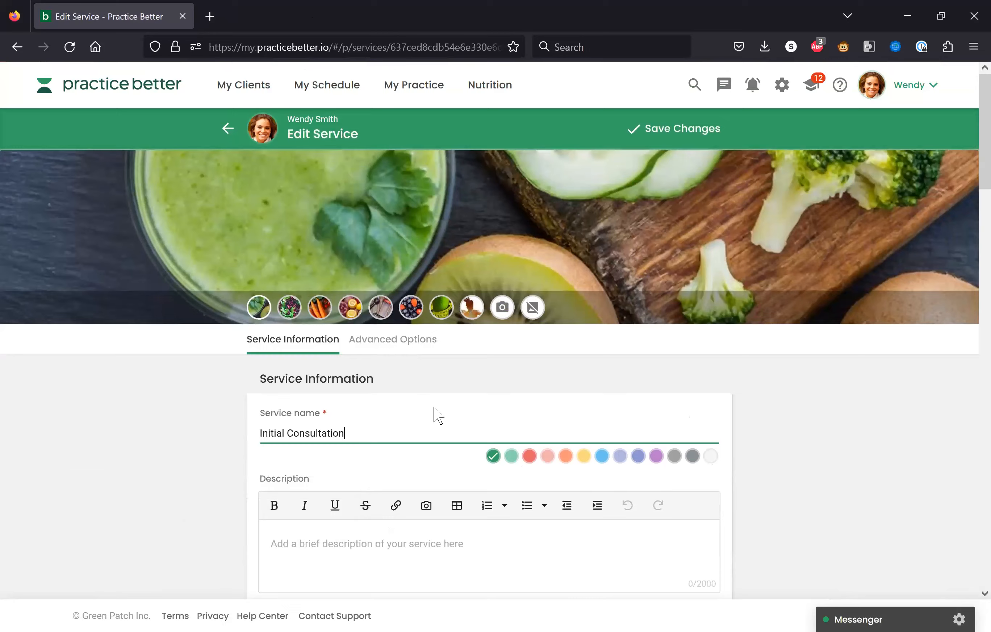
pyautogui.scroll(-5, 435, 413)
pyautogui.click(383, 243)
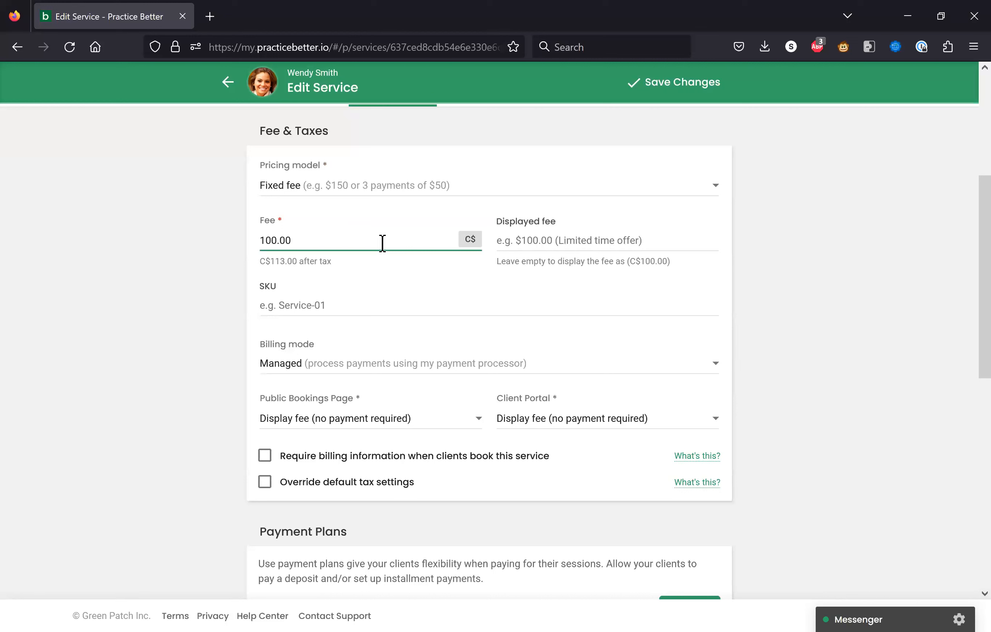
pyautogui.click(529, 243)
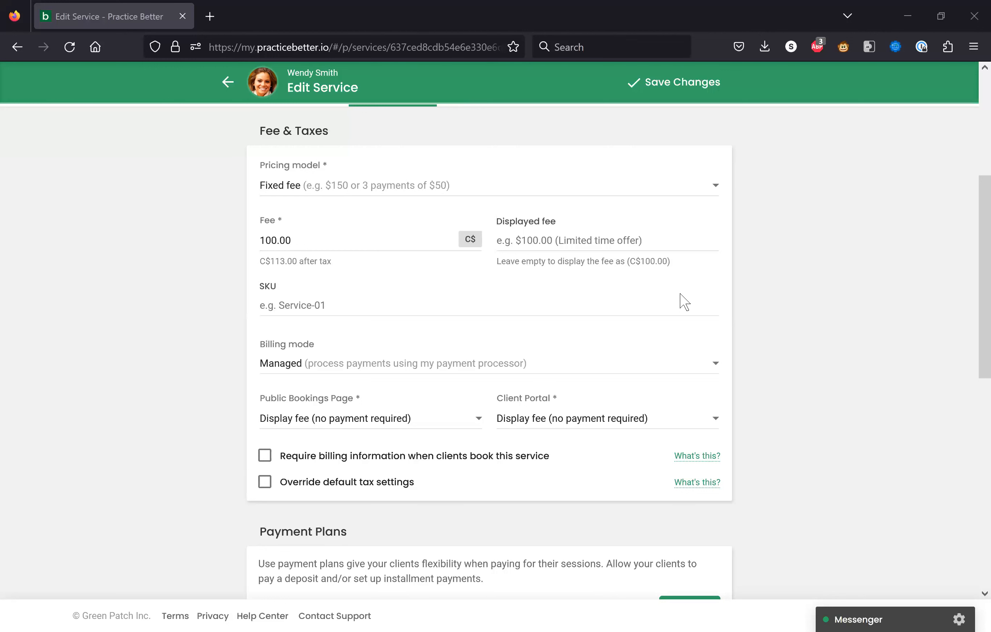
# Return to the service information and review the payment choices for the public bookings page without changing the selection
pyautogui.scroll(5, 623, 349)
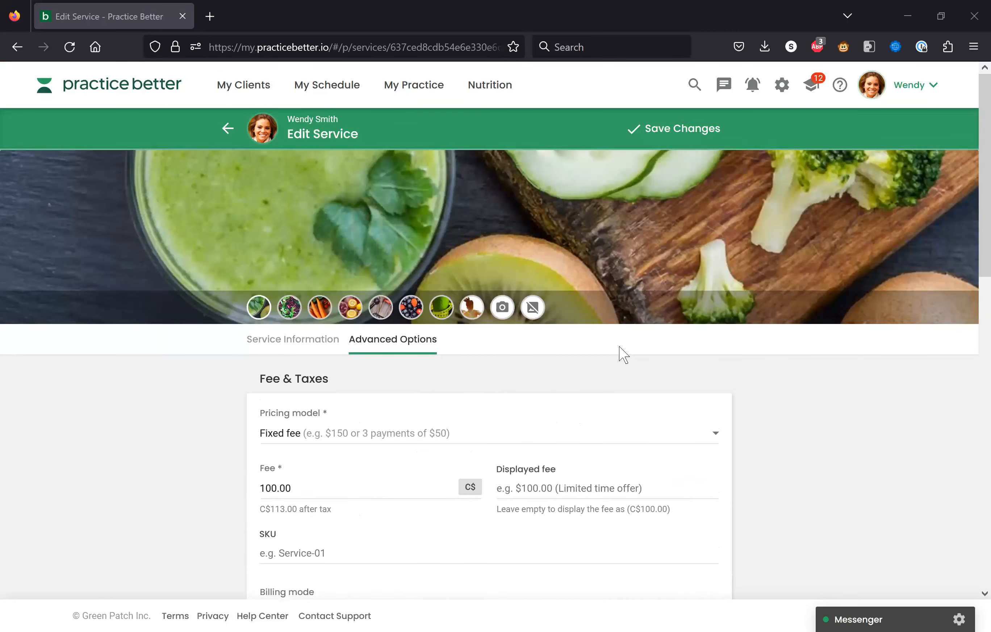
pyautogui.click(304, 346)
pyautogui.scroll(-5, 400, 382)
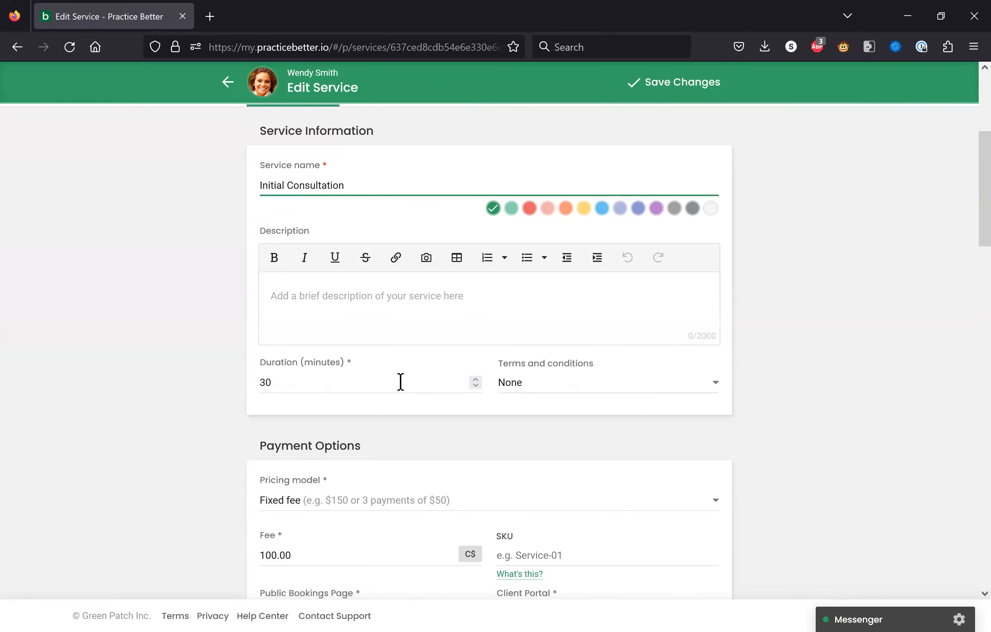
pyautogui.scroll(-2, 400, 382)
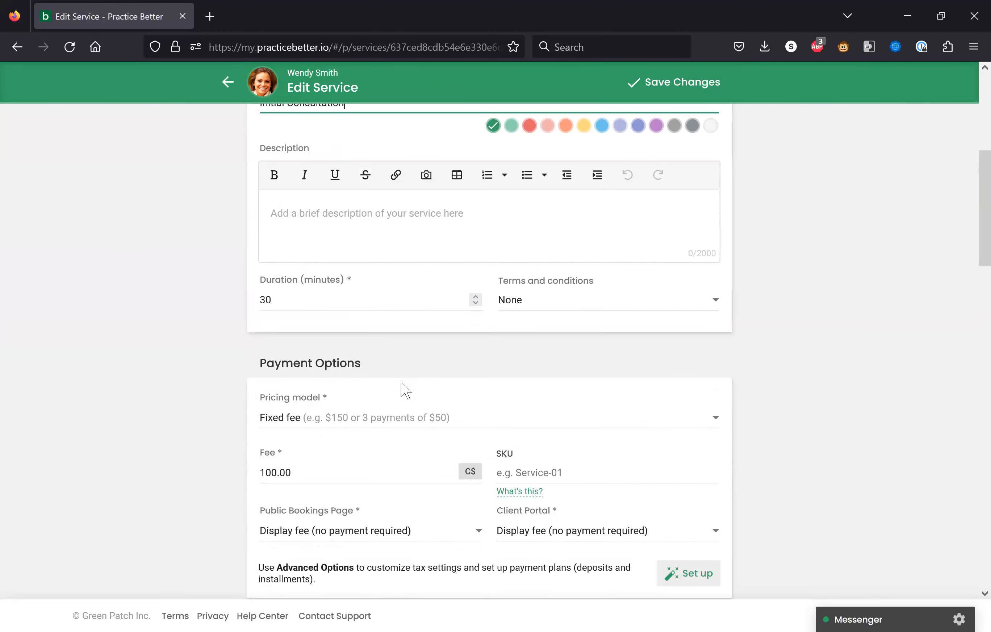
pyautogui.scroll(-2, 401, 383)
pyautogui.click(378, 454)
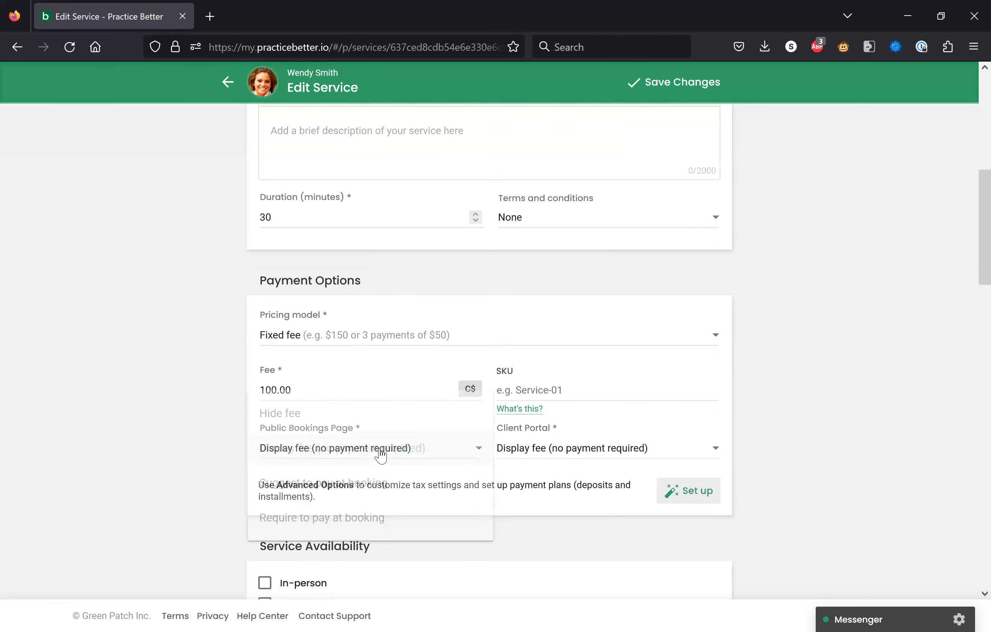
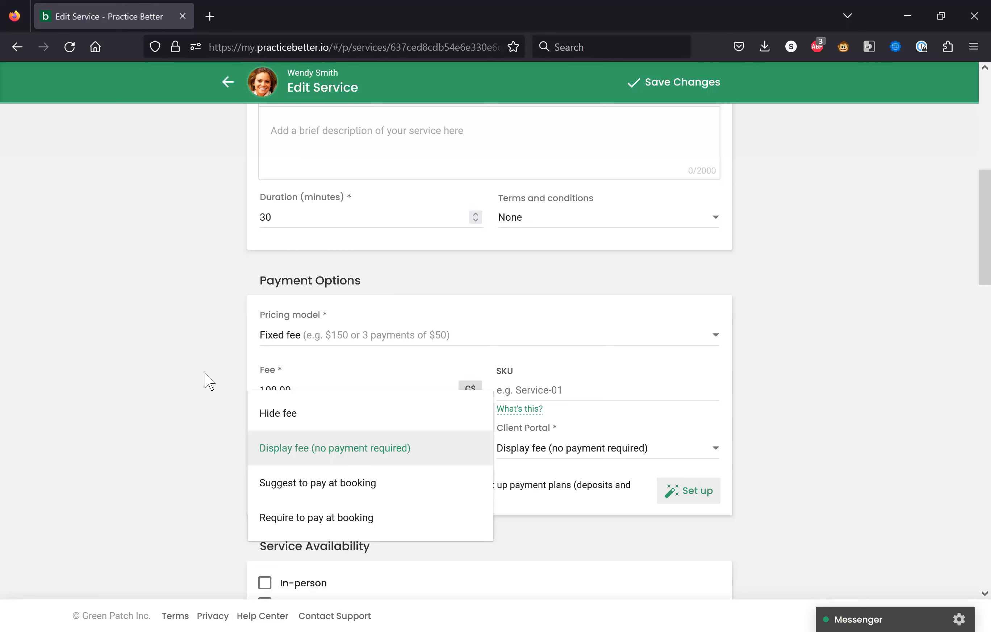
pyautogui.click(206, 385)
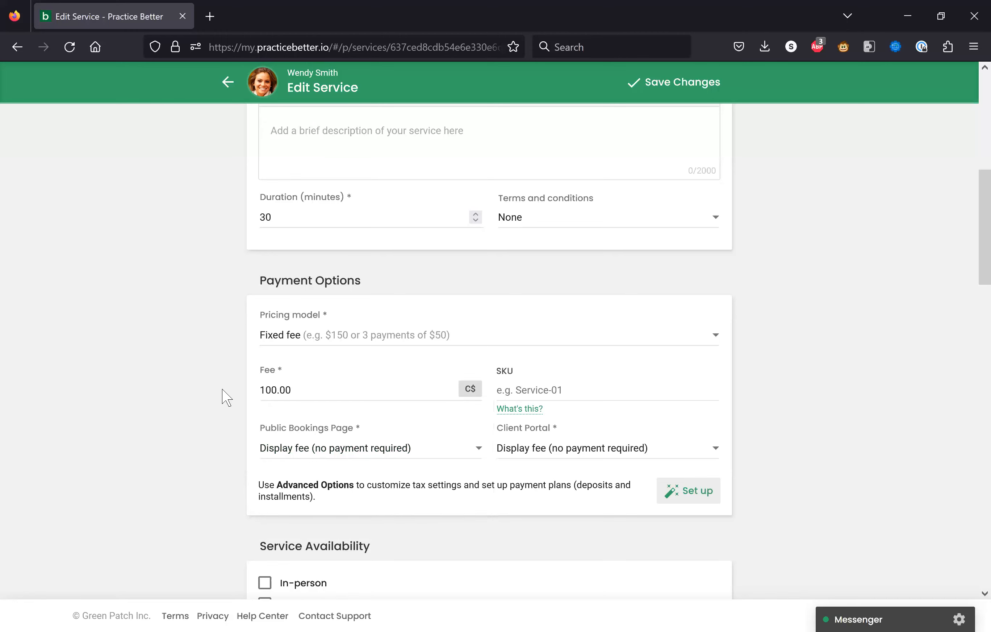
# Open the practice's billing and payments overview and filter the invoices to unpaid ones
pyautogui.scroll(10, 225, 397)
pyautogui.click(409, 84)
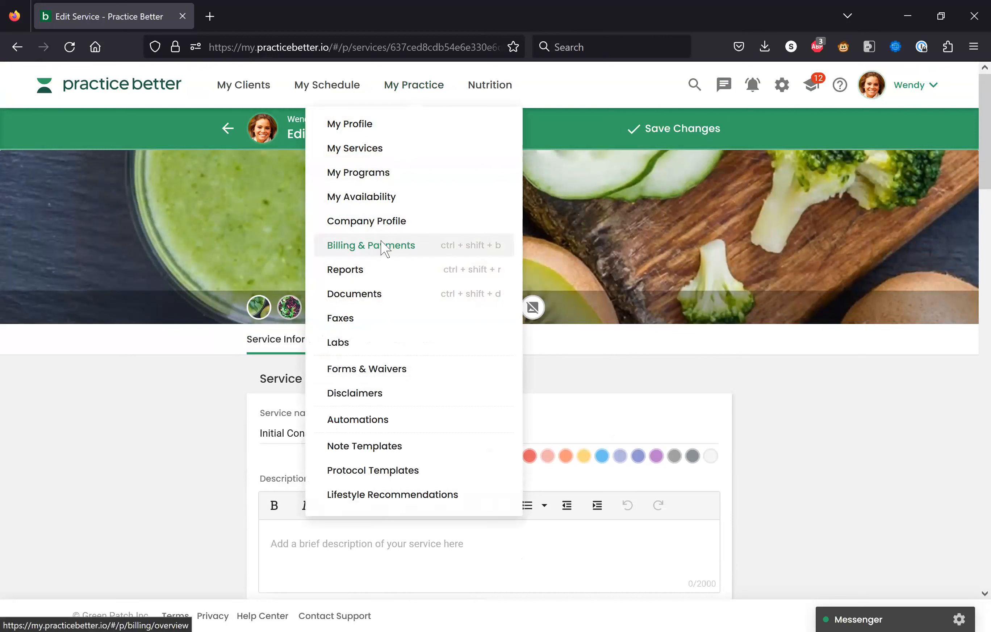
pyautogui.click(385, 247)
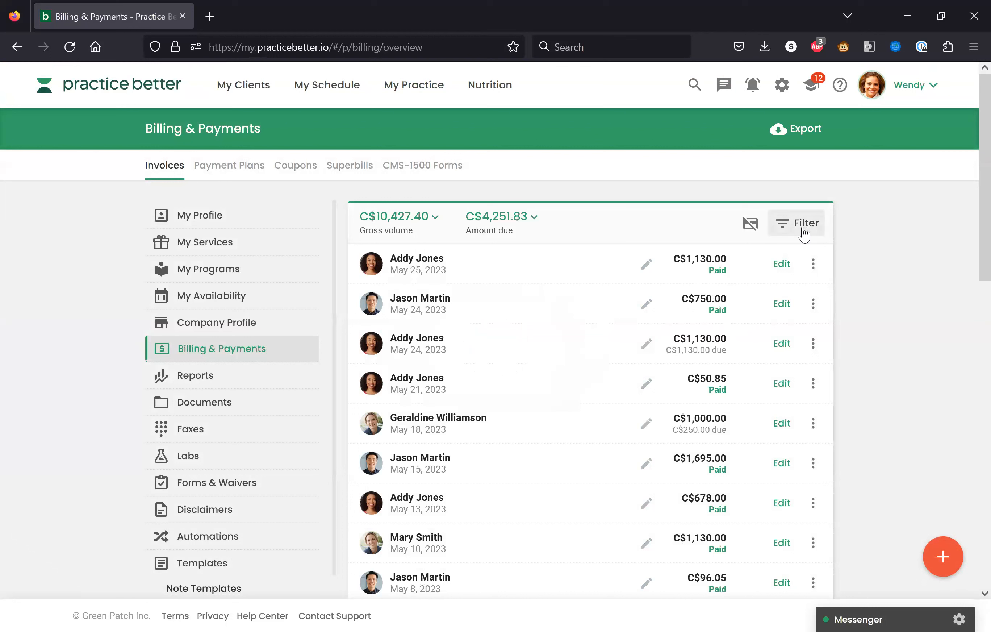
pyautogui.click(803, 225)
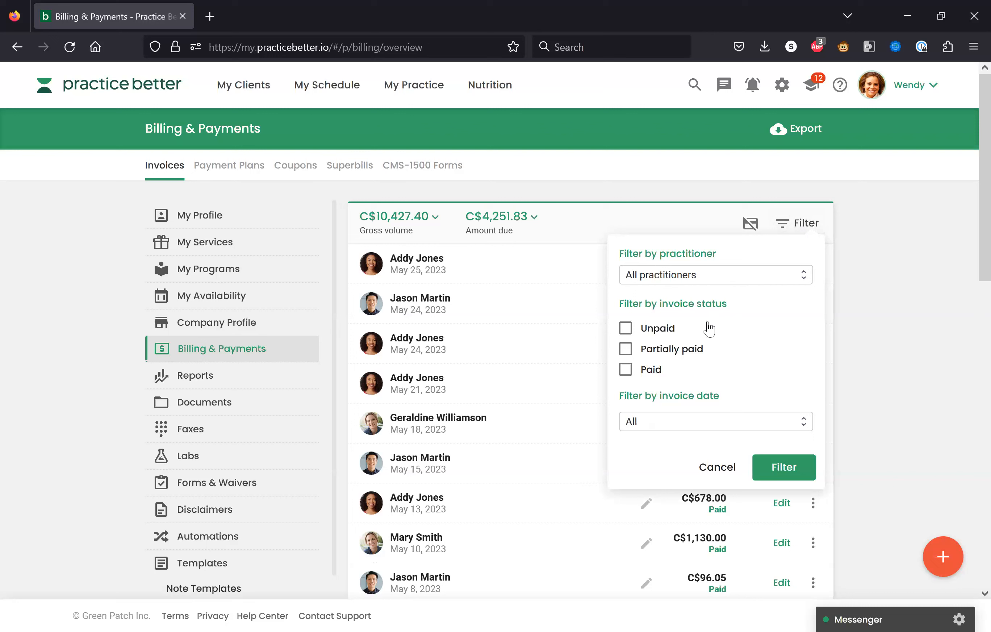
pyautogui.click(625, 328)
pyautogui.click(784, 466)
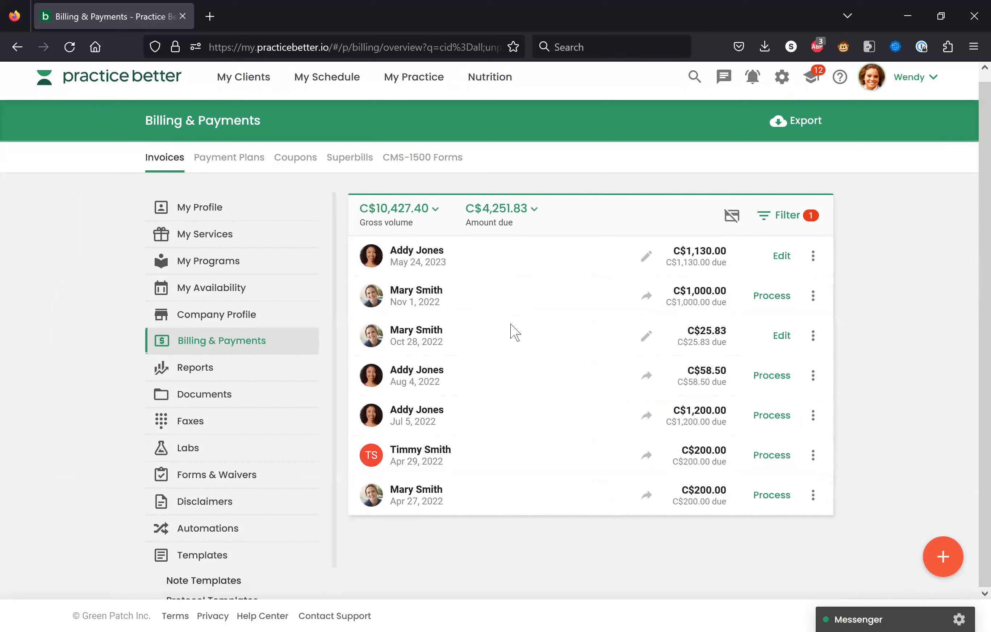